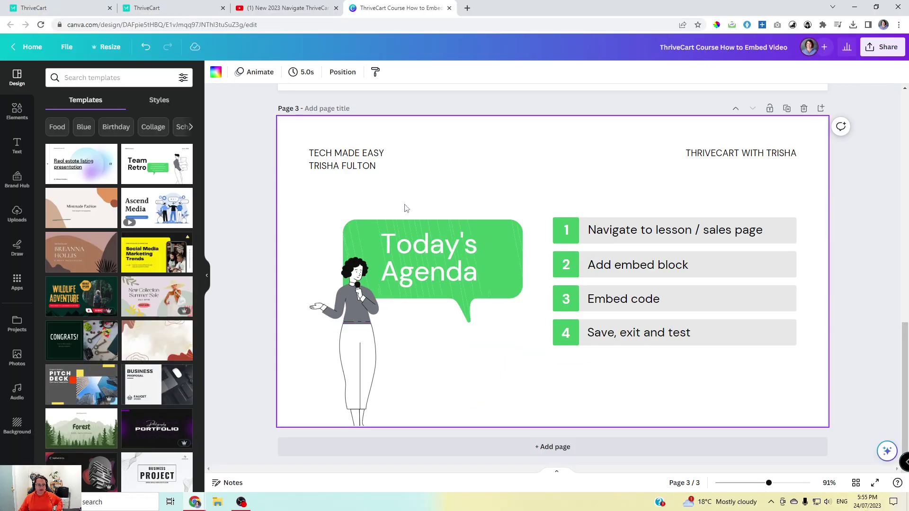
# - Switch to the ThriveCart courses page that lists the Success Formulas and Funnels course
pyautogui.click(151, 6)
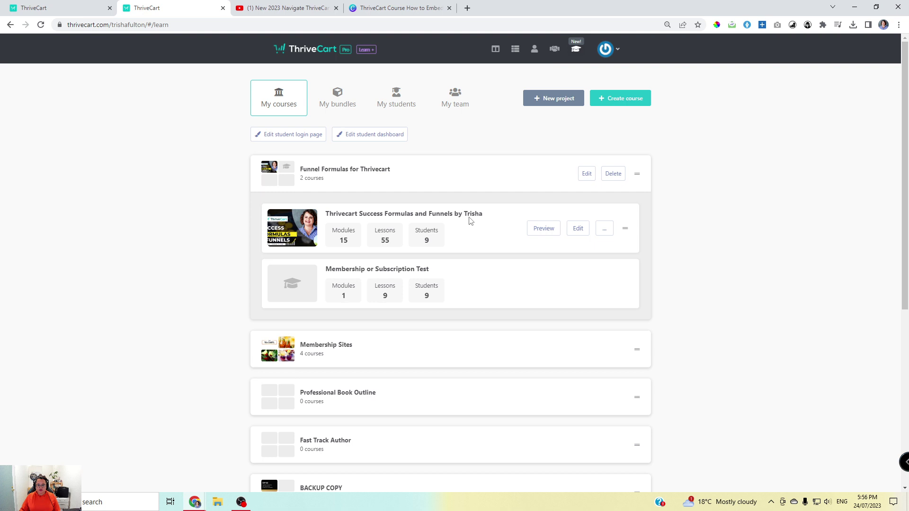
# - Edit the Success Formulas and Funnels course, then its Module 2 'ThriveCart overview' lesson
pyautogui.click(577, 231)
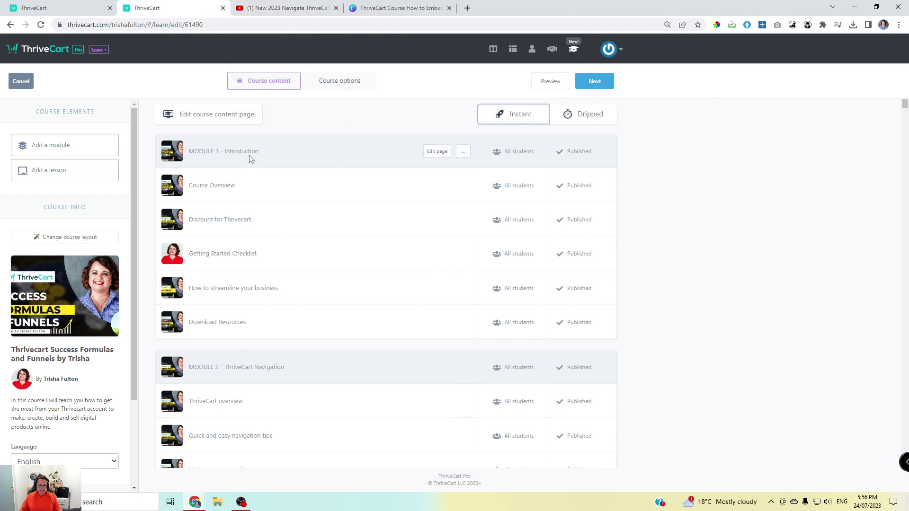
pyautogui.scroll(-9, 267, 271)
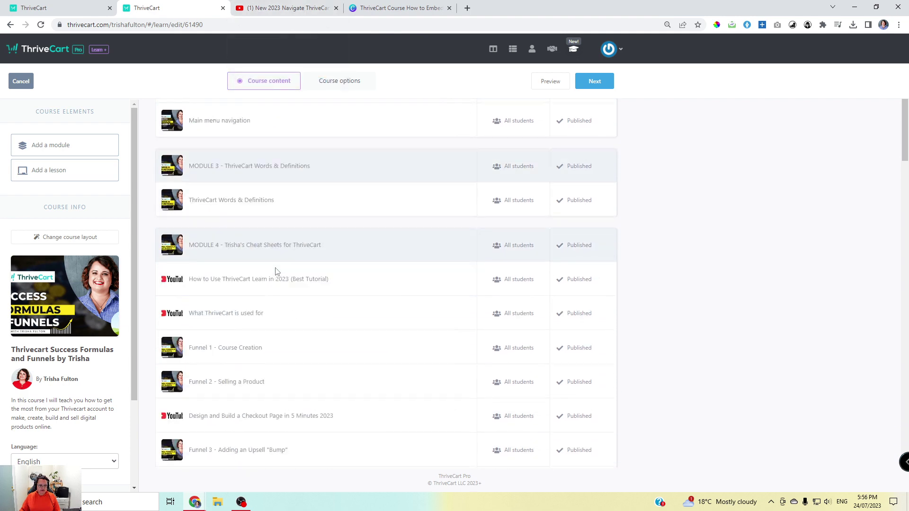
pyautogui.scroll(4, 277, 272)
pyautogui.scroll(5, 277, 271)
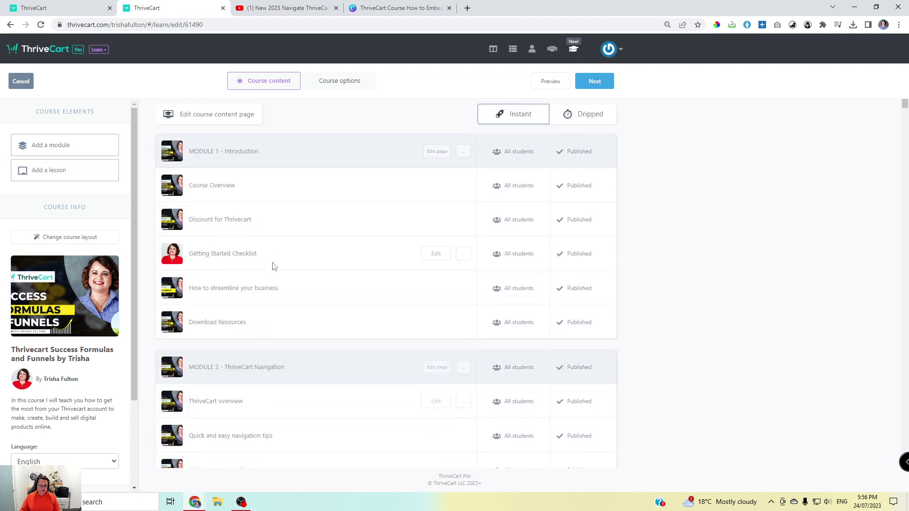
pyautogui.scroll(-3, 236, 265)
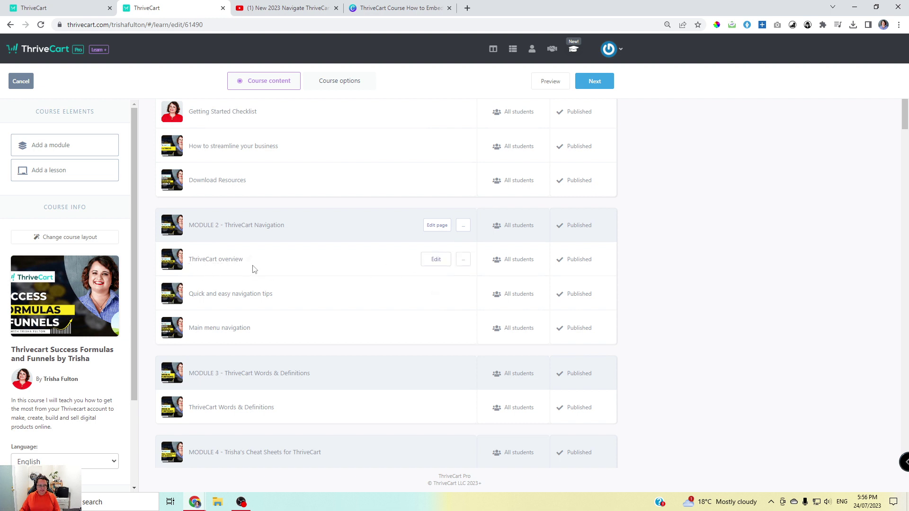
pyautogui.click(424, 261)
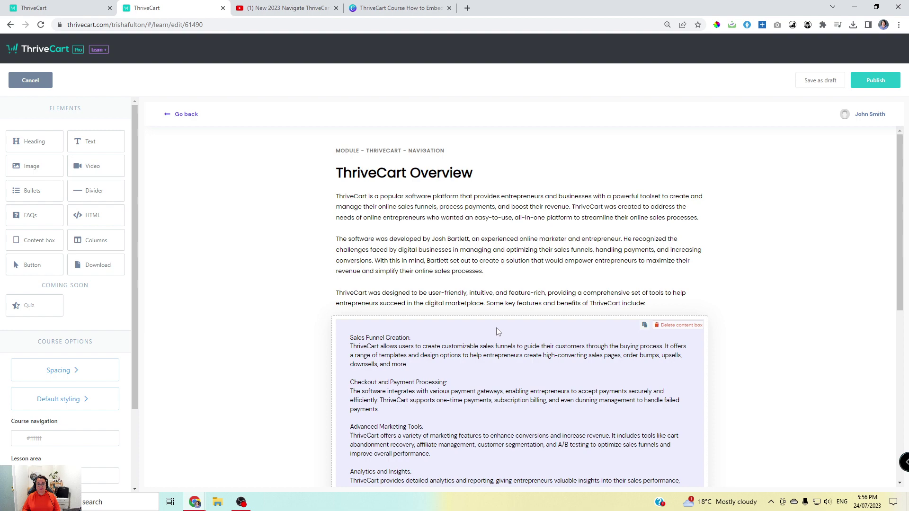
# - Drag a Custom HTML element into place just below the ThriveCart Overview lesson title
pyautogui.scroll(-7, 710, 410)
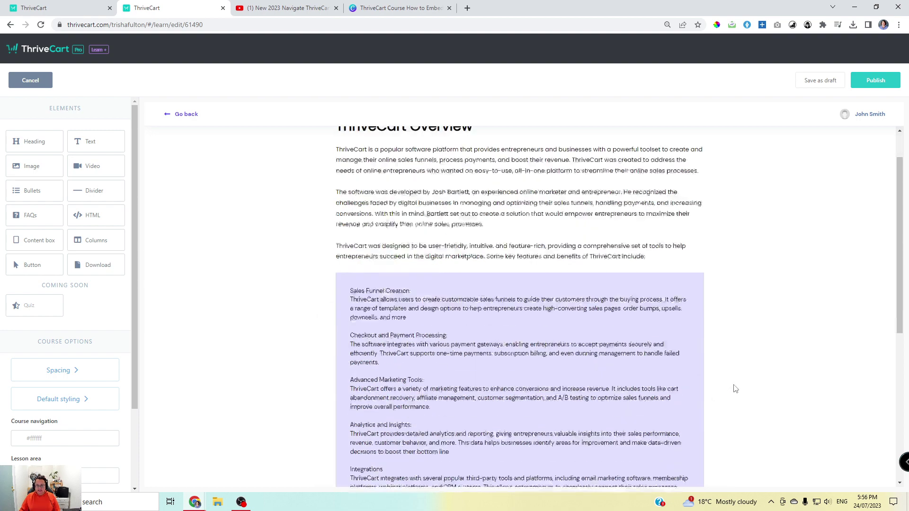
pyautogui.scroll(7, 754, 382)
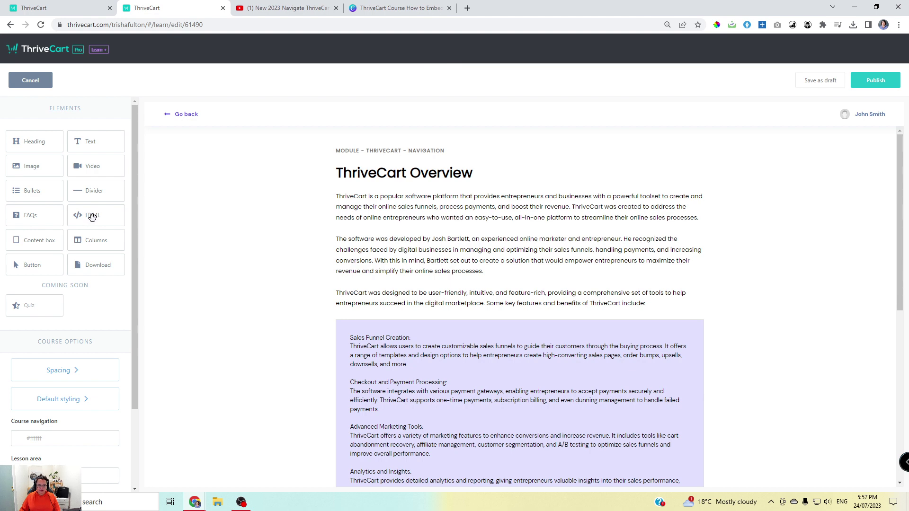
pyautogui.moveTo(92, 216); pyautogui.dragTo(416, 199)
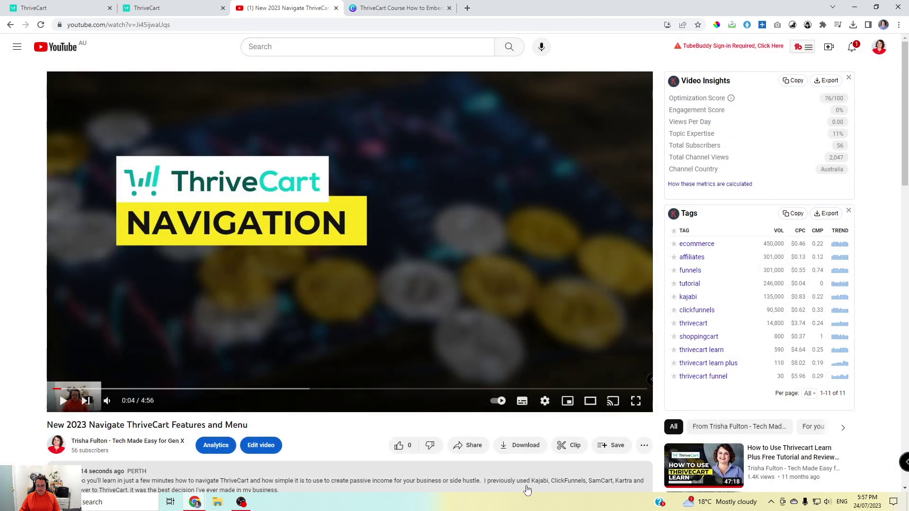
# - Copy the video's iframe embed code from YouTube's Share > Embed panel
pyautogui.click(470, 445)
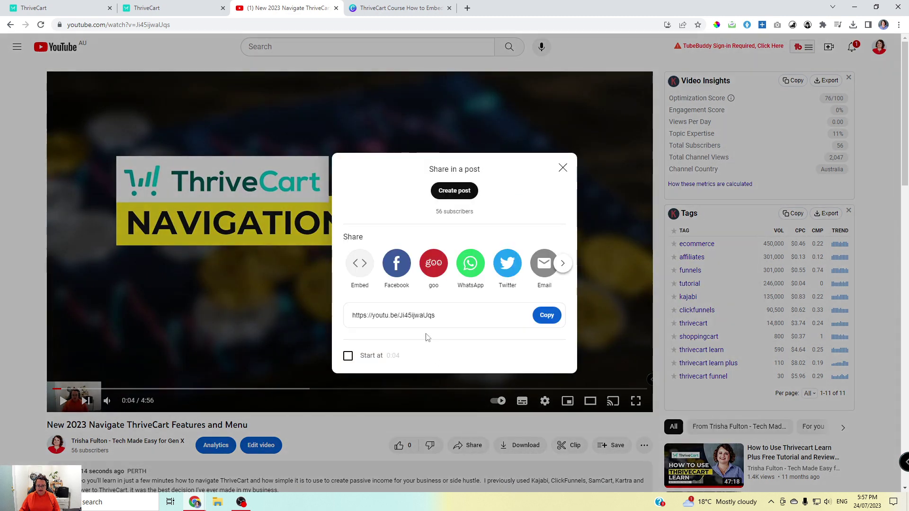
pyautogui.click(358, 265)
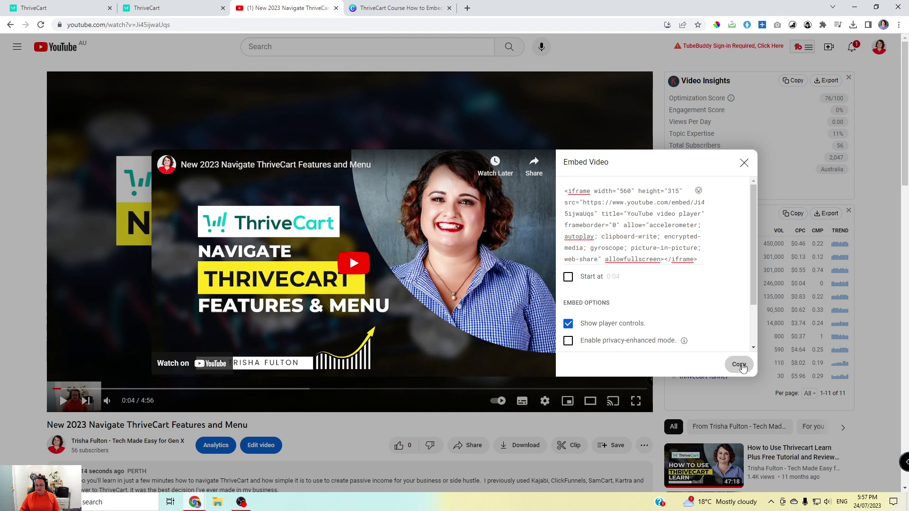
pyautogui.click(739, 365)
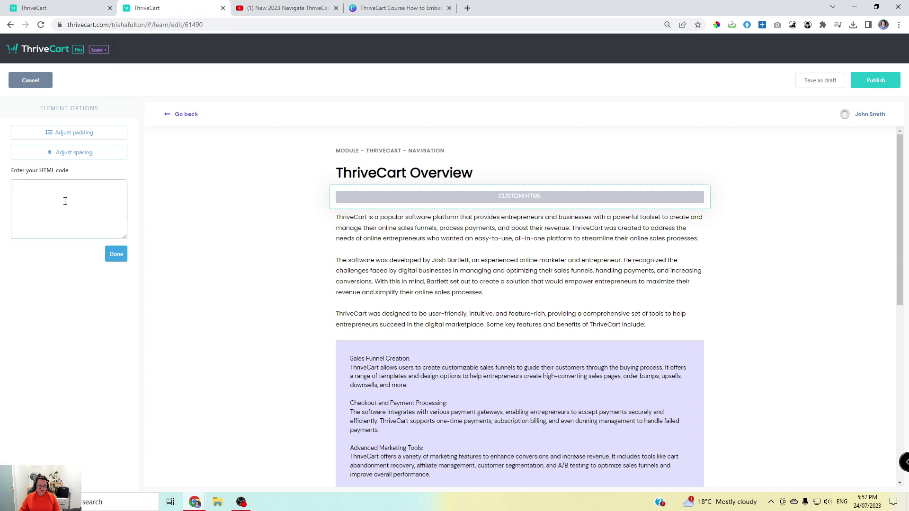
# - Paste the YouTube embed code into the Custom HTML block, publish the lesson and save the course
pyautogui.click(64, 200)
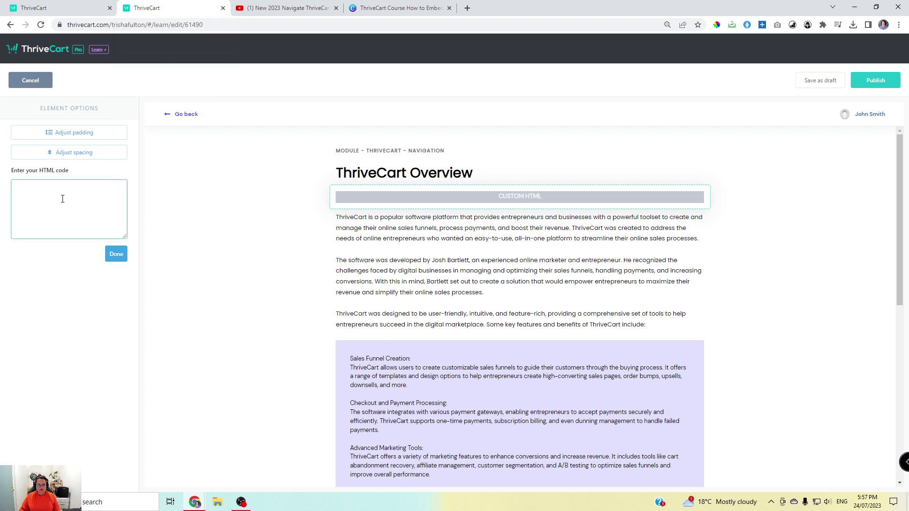
pyautogui.rightClick(63, 199)
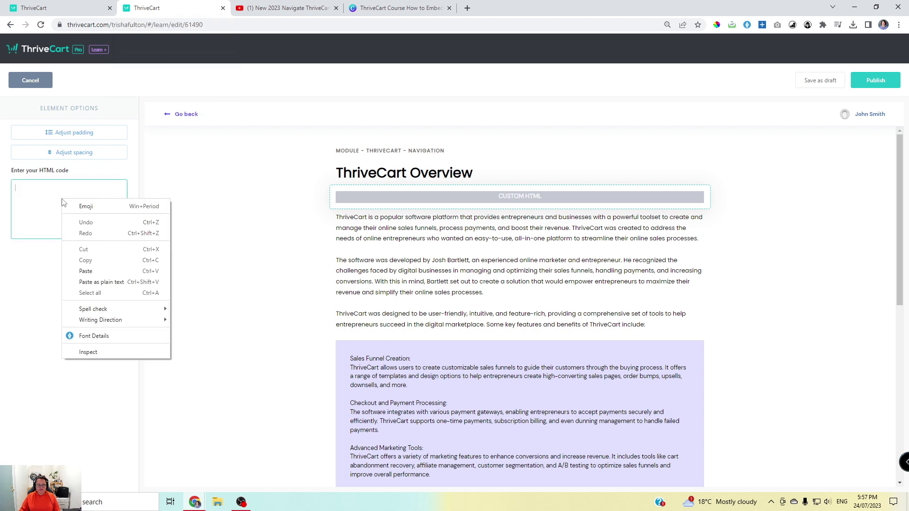
pyautogui.click(94, 271)
pyautogui.click(119, 255)
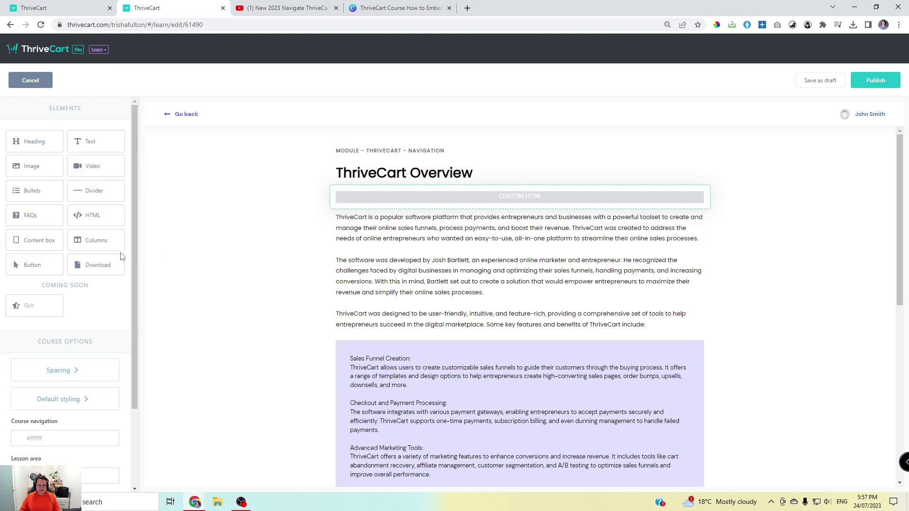
pyautogui.click(875, 82)
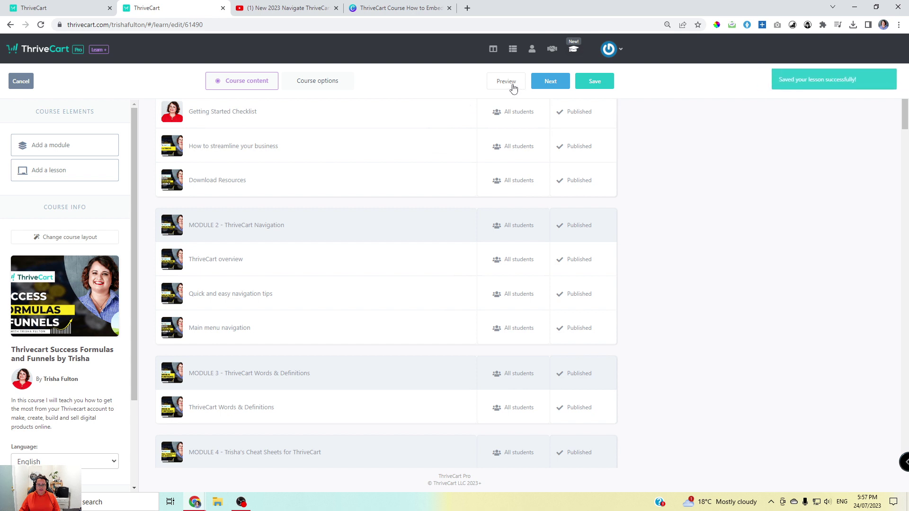
pyautogui.click(597, 86)
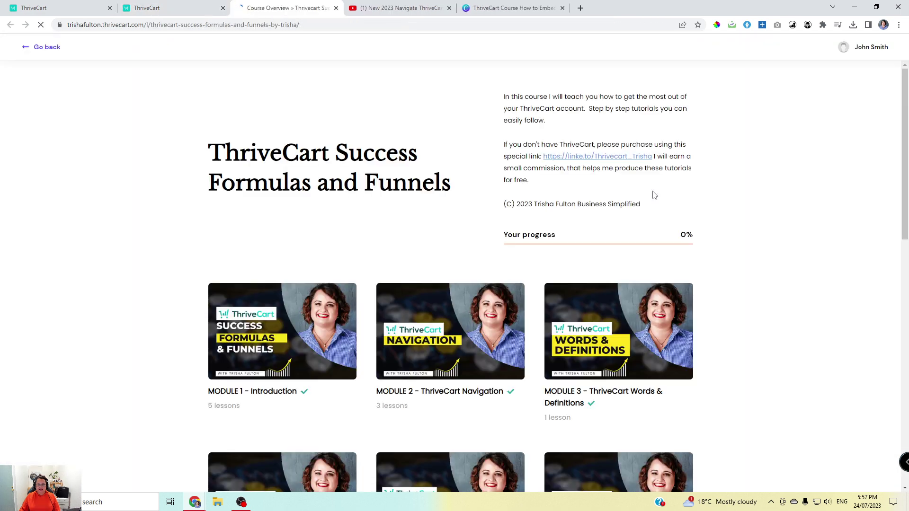
# - Check that the live Module 2 ThriveCart overview lesson shows the embedded video, then return to the editor
pyautogui.scroll(-2, 621, 296)
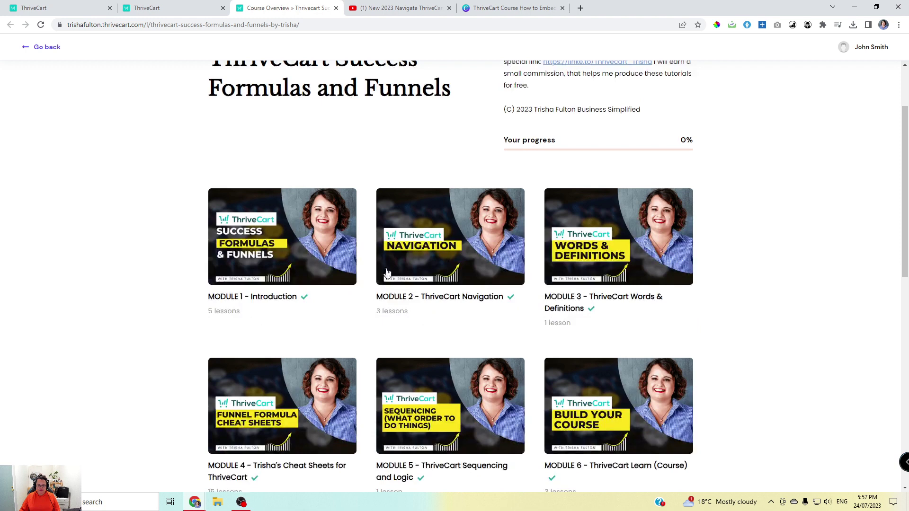
pyautogui.click(439, 238)
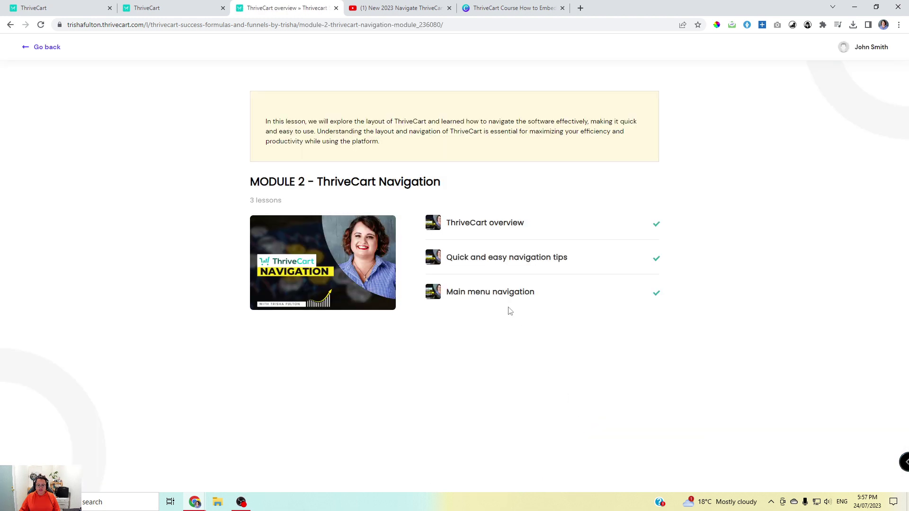
pyautogui.click(482, 228)
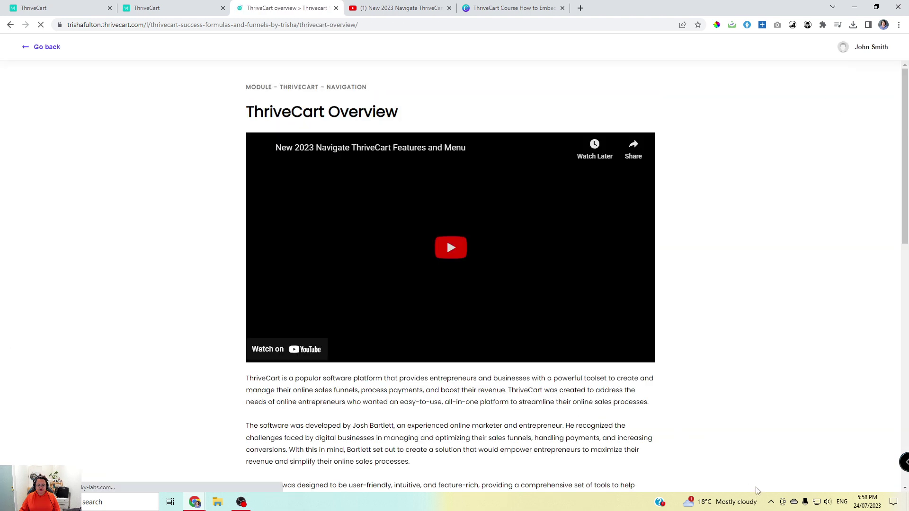
pyautogui.scroll(-2, 672, 393)
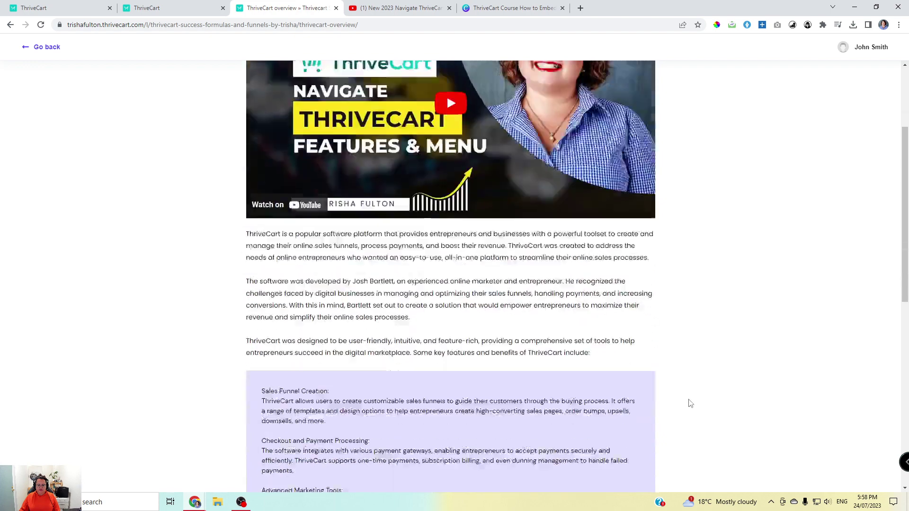
pyautogui.scroll(1, 691, 402)
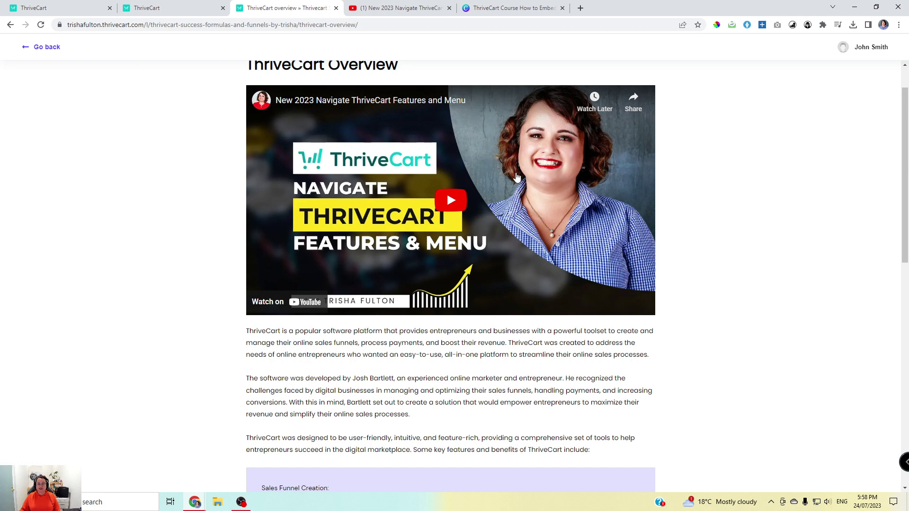
pyautogui.click(159, 9)
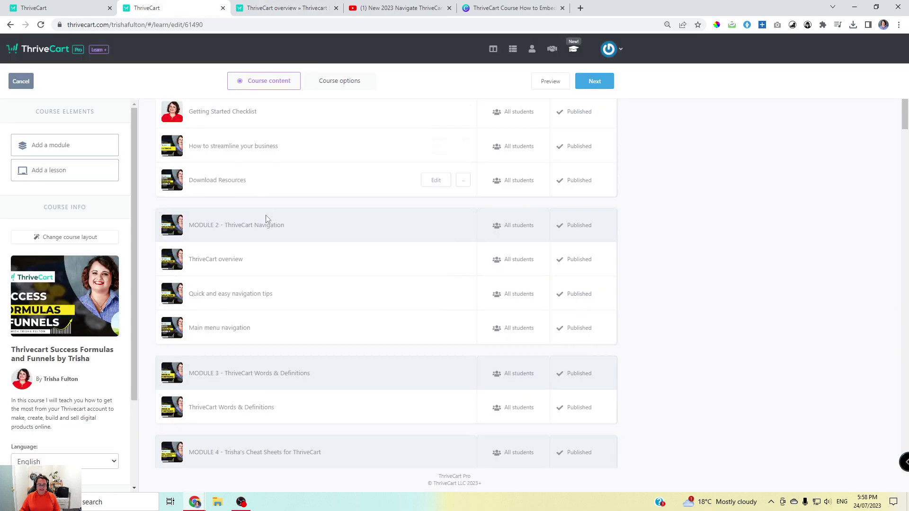
# - Change the iframe width to 260 in the Custom HTML code and publish the Overview lesson
pyautogui.click(436, 259)
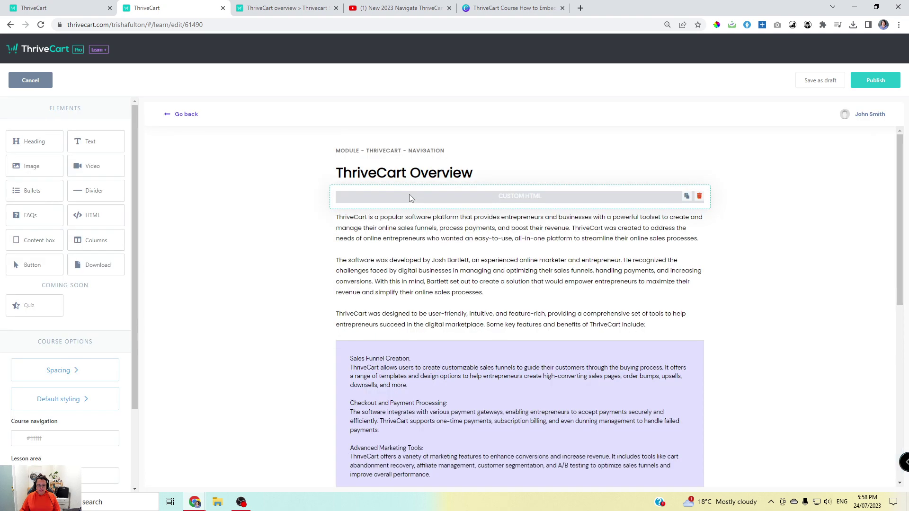
pyautogui.click(410, 198)
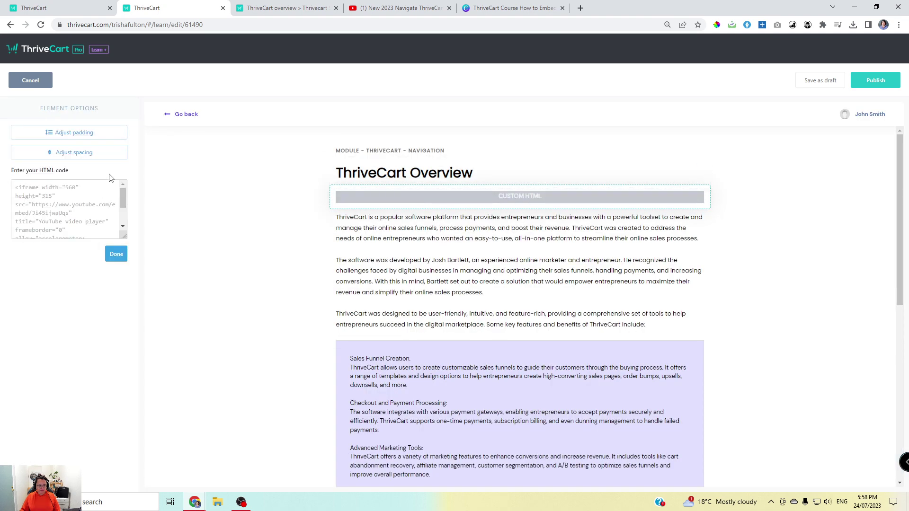
pyautogui.click(71, 193)
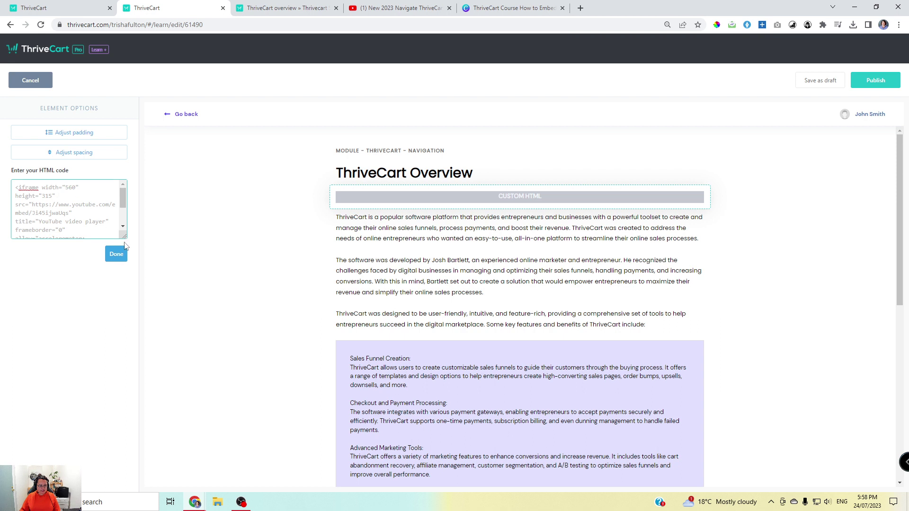
pyautogui.click(65, 187)
pyautogui.write('2')
pyautogui.click(116, 254)
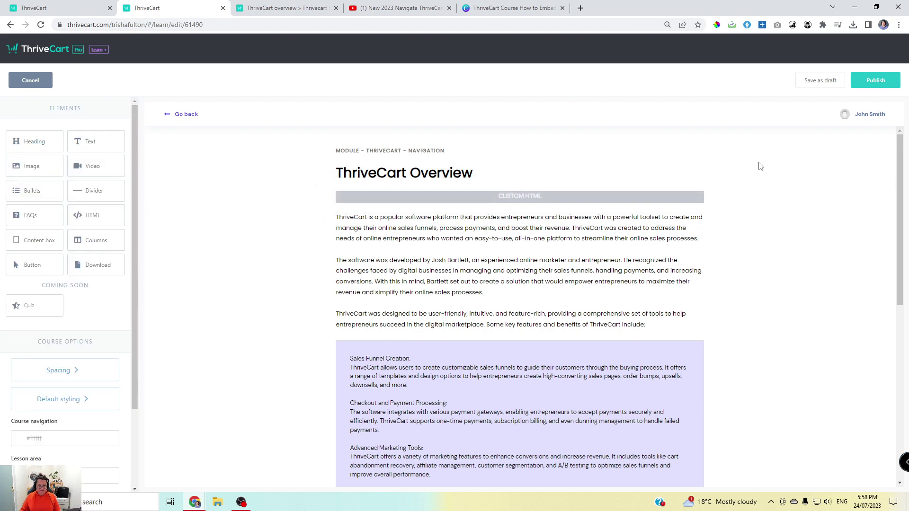
pyautogui.click(875, 80)
# - Save the course, keep editing, and view the embedded video in the live Module 2 Overview lesson
pyautogui.click(595, 87)
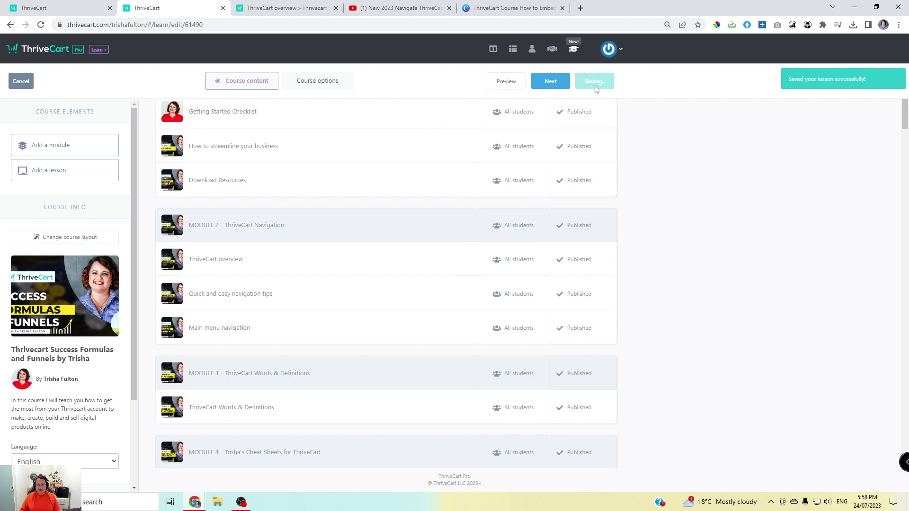
pyautogui.click(466, 179)
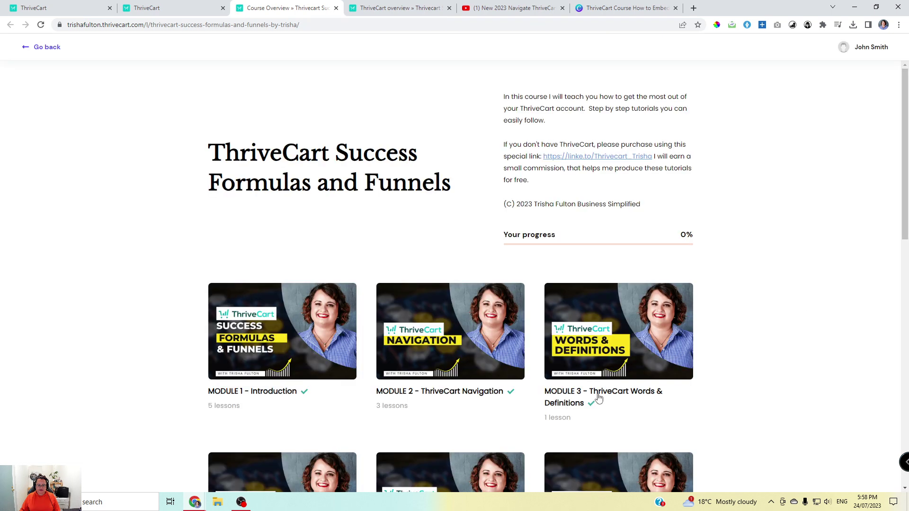
pyautogui.click(479, 349)
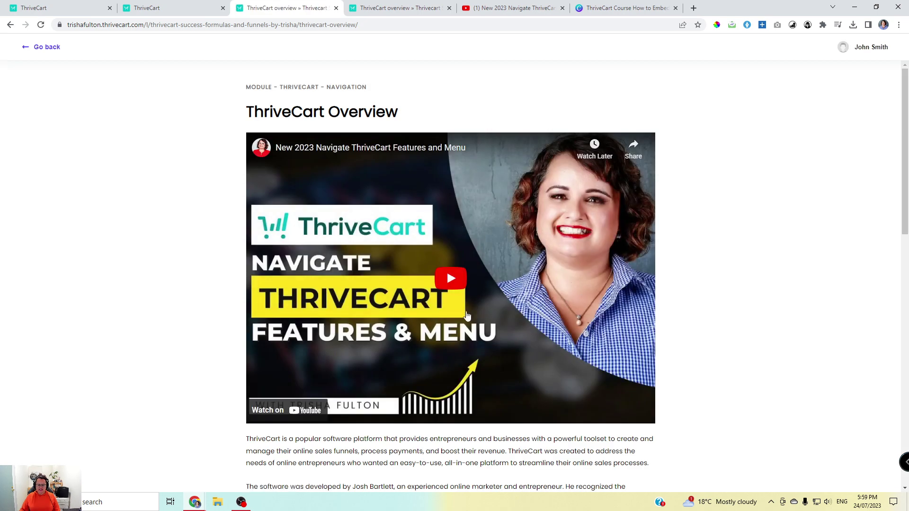
pyautogui.scroll(-3, 502, 367)
pyautogui.scroll(3, 502, 367)
# - Reopen the ThriveCart overview lesson's Custom HTML block and focus its code box
pyautogui.click(156, 8)
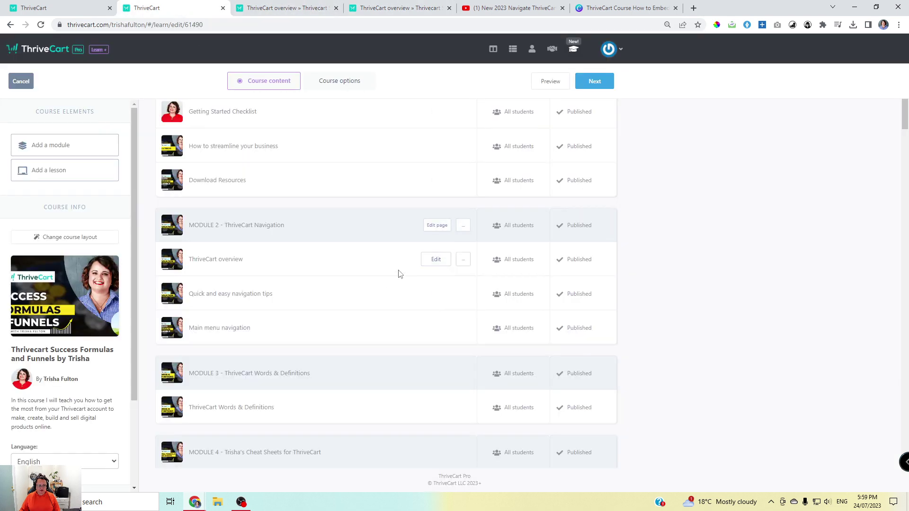
pyautogui.click(442, 258)
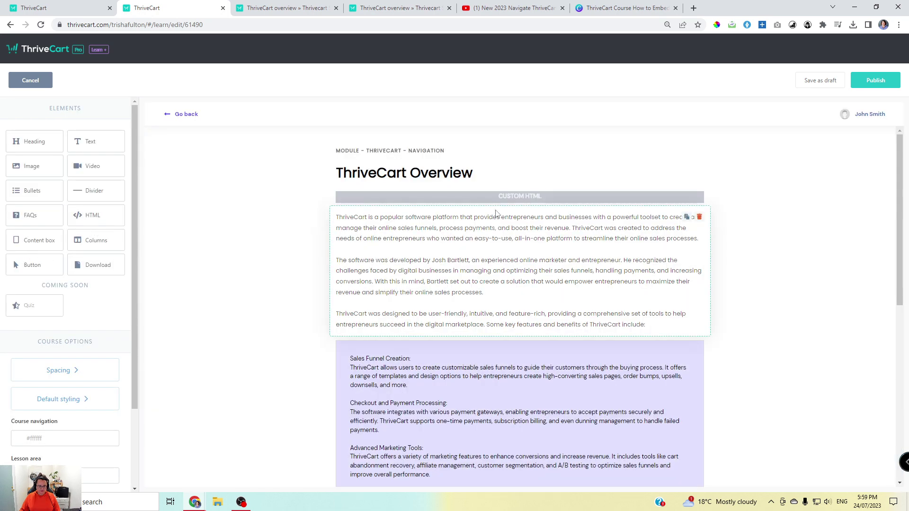
pyautogui.click(496, 203)
pyautogui.click(91, 230)
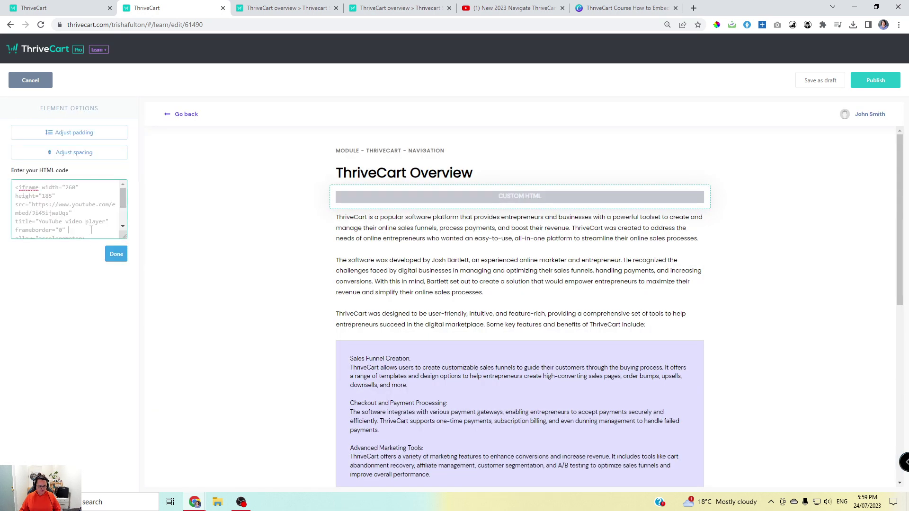
# - Replace the old code with the newly copied YouTube embed code and republish the lesson
pyautogui.hotkey('ctrl', 'a')
pyautogui.press('BackSpace')
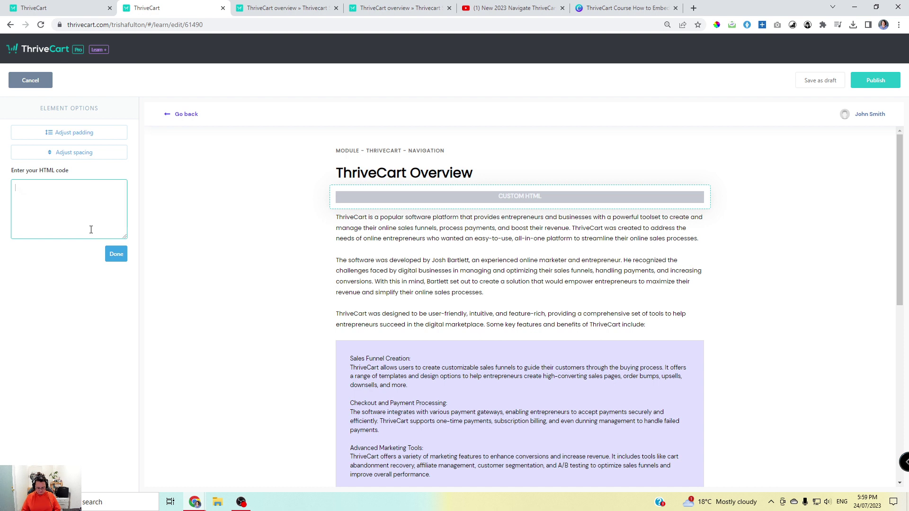
pyautogui.hotkey('ctrl', 'v')
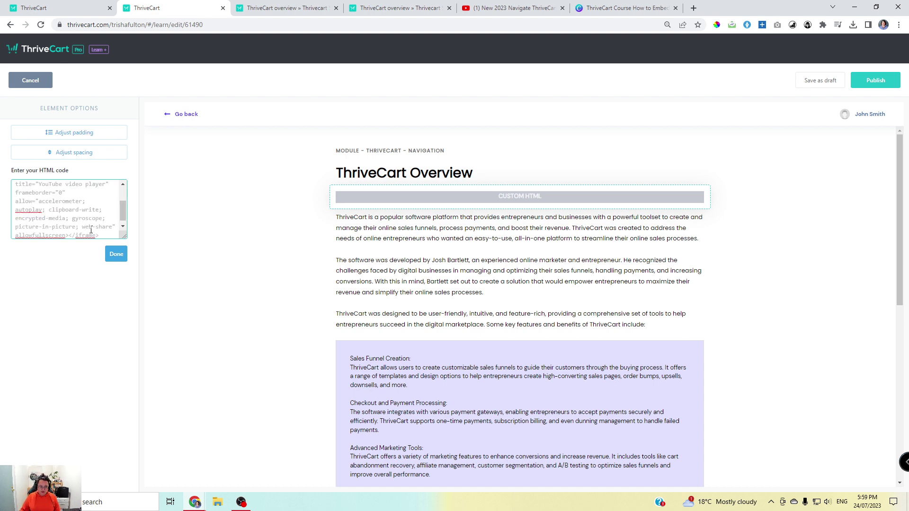
pyautogui.click(116, 254)
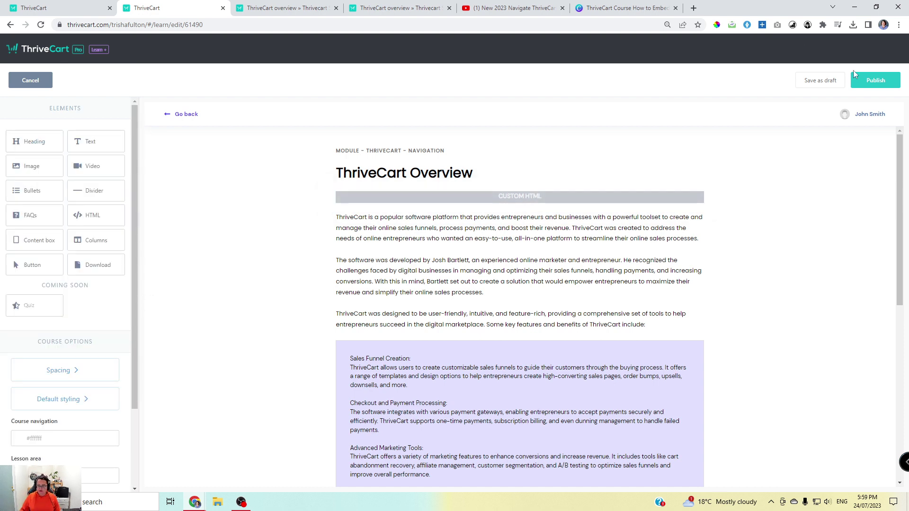
pyautogui.click(864, 80)
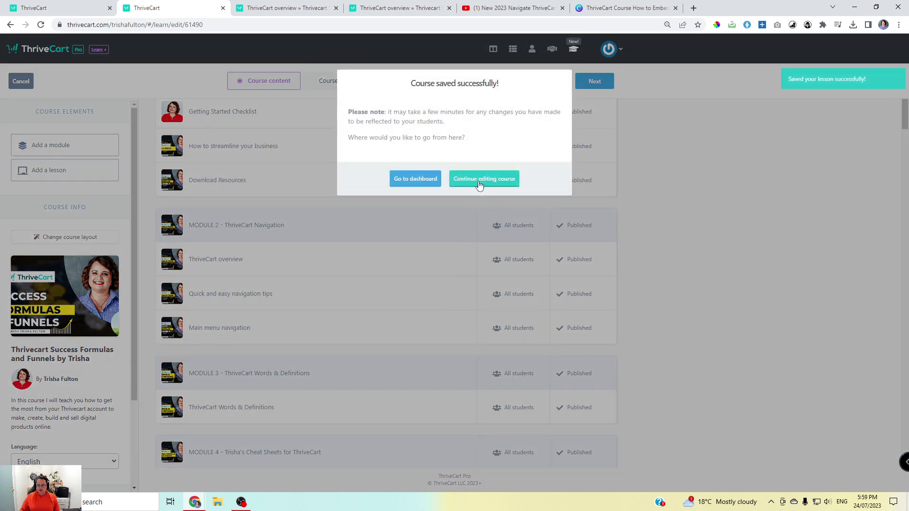
pyautogui.click(479, 183)
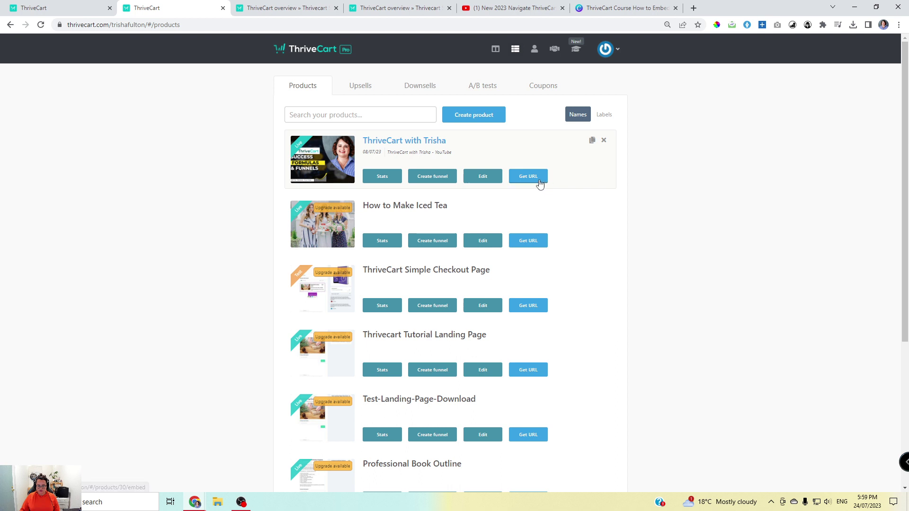
# - Edit the ThriveCart with Trisha product, step through its settings to Checkout, and launch the cart design editor
pyautogui.click(472, 179)
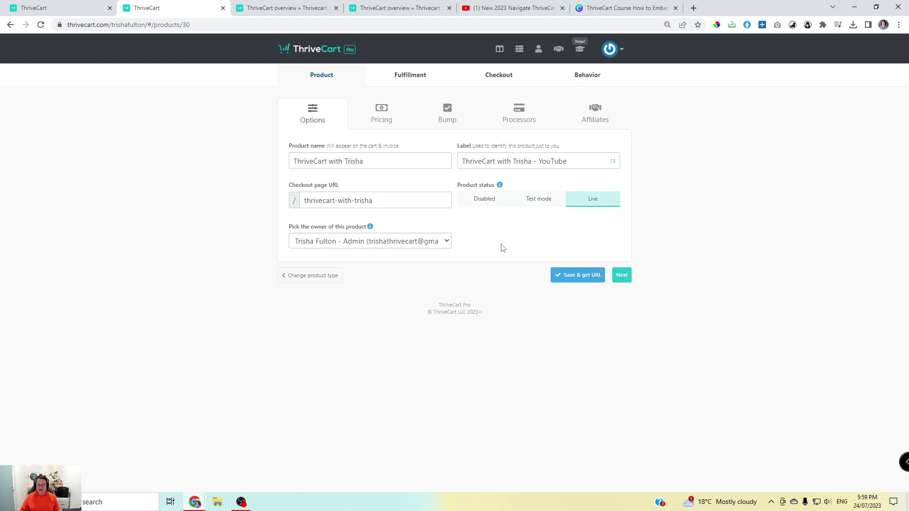
pyautogui.click(381, 117)
pyautogui.click(440, 119)
pyautogui.click(503, 118)
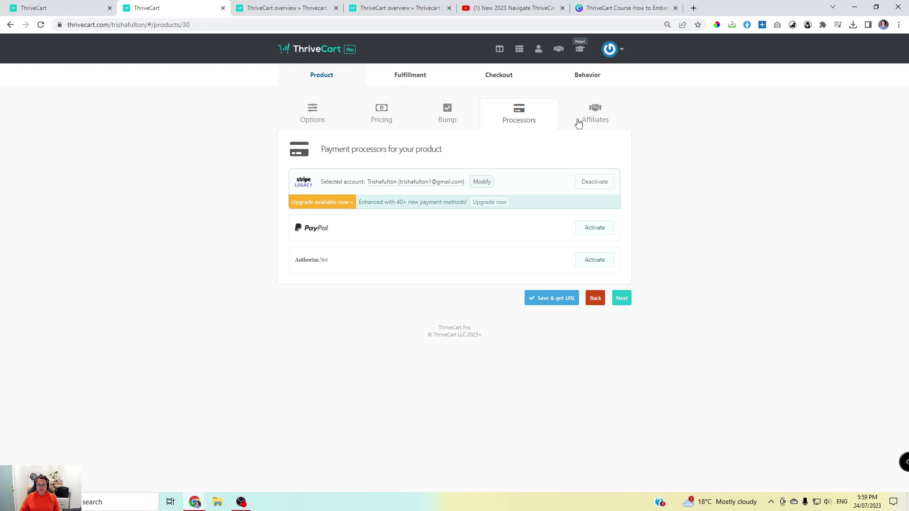
pyautogui.click(580, 123)
pyautogui.click(410, 77)
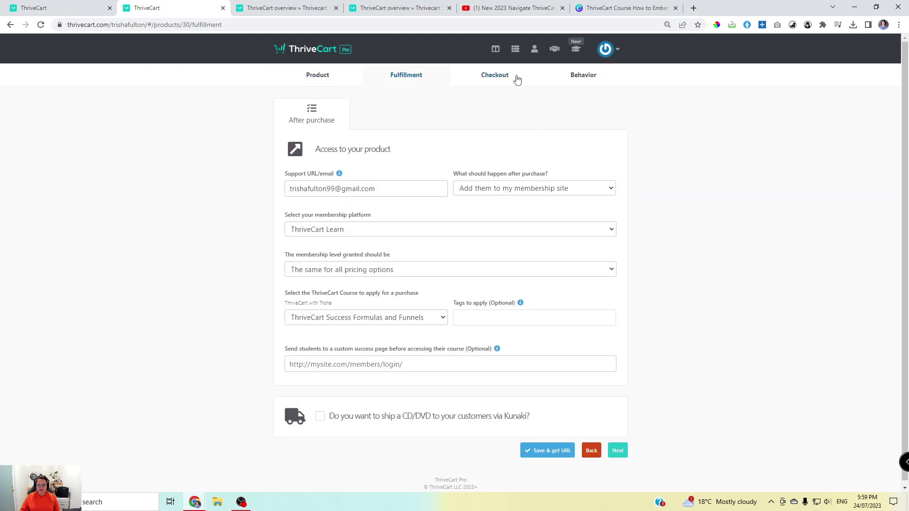
pyautogui.click(495, 78)
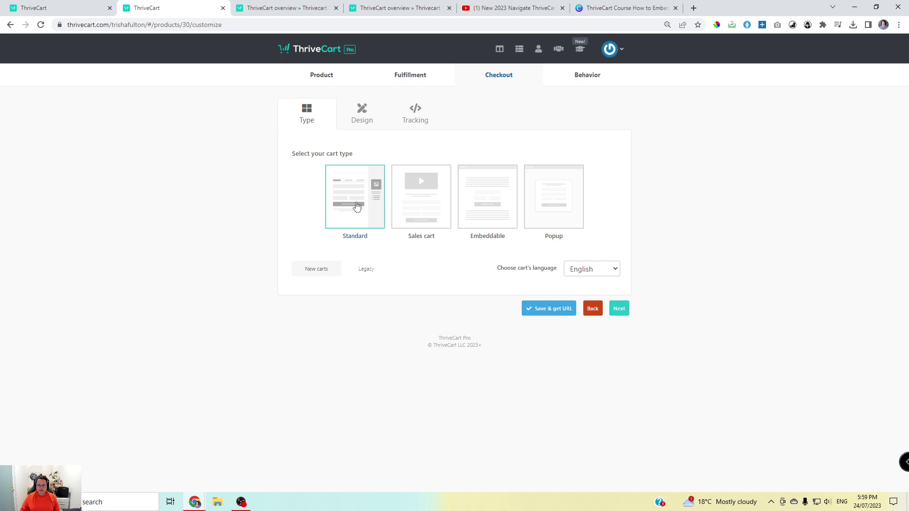
pyautogui.click(619, 309)
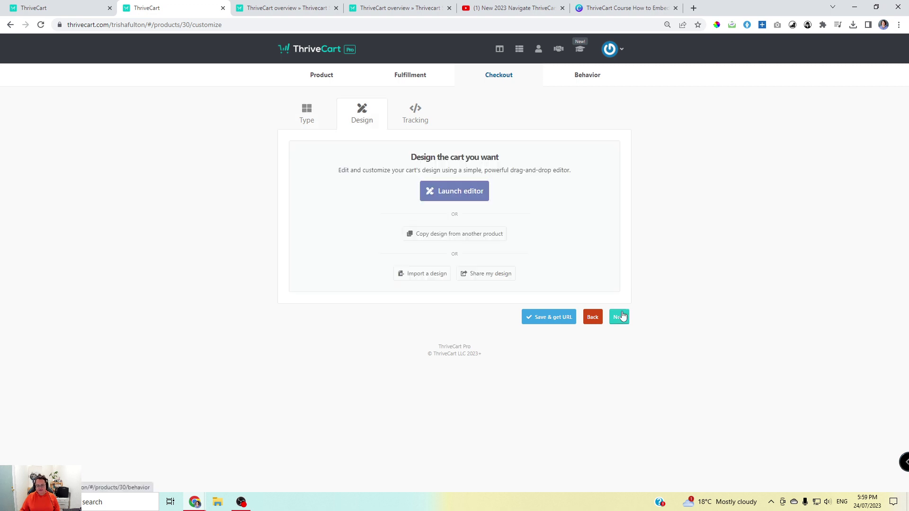
pyautogui.click(455, 193)
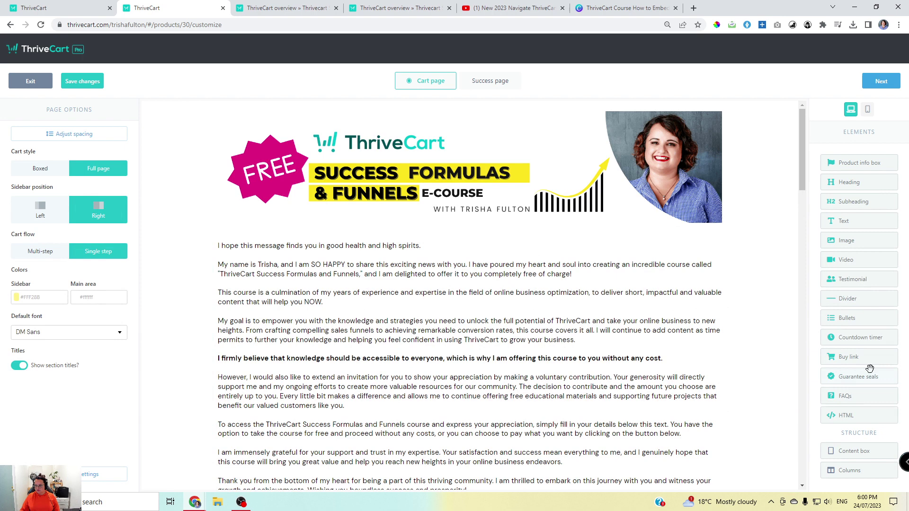
# - Add a video block below the banner and paste the YouTube embed code into it
pyautogui.moveTo(862, 262); pyautogui.dragTo(623, 255)
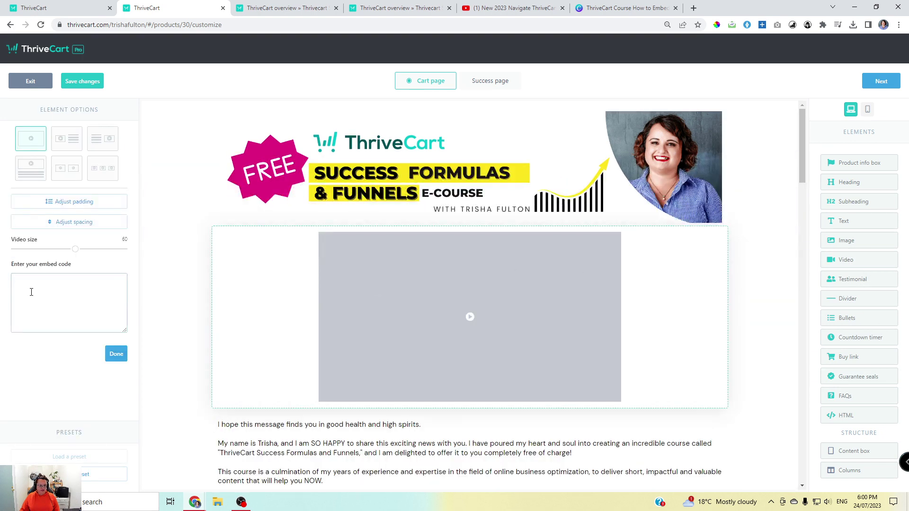
pyautogui.rightClick(32, 292)
pyautogui.click(53, 369)
pyautogui.click(116, 354)
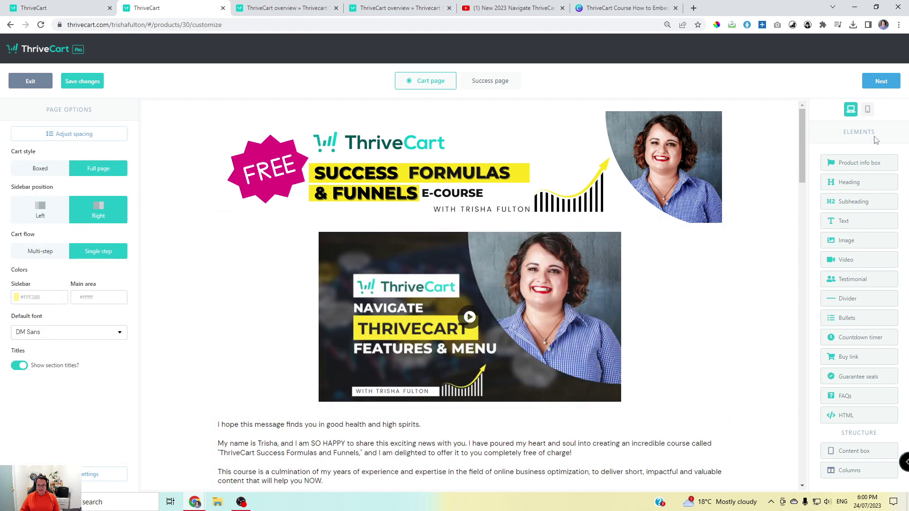
# - Delete the video block at the top of the cart page
pyautogui.scroll(-2, 497, 371)
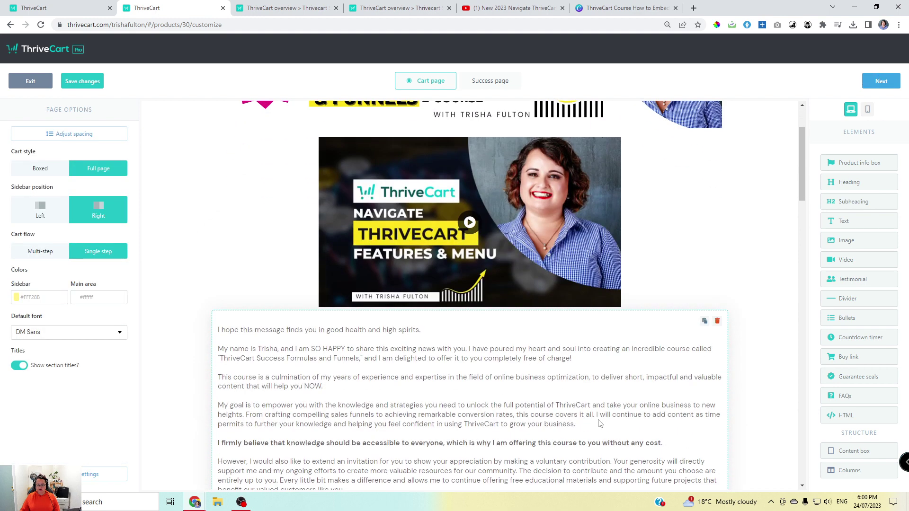
pyautogui.scroll(1, 599, 422)
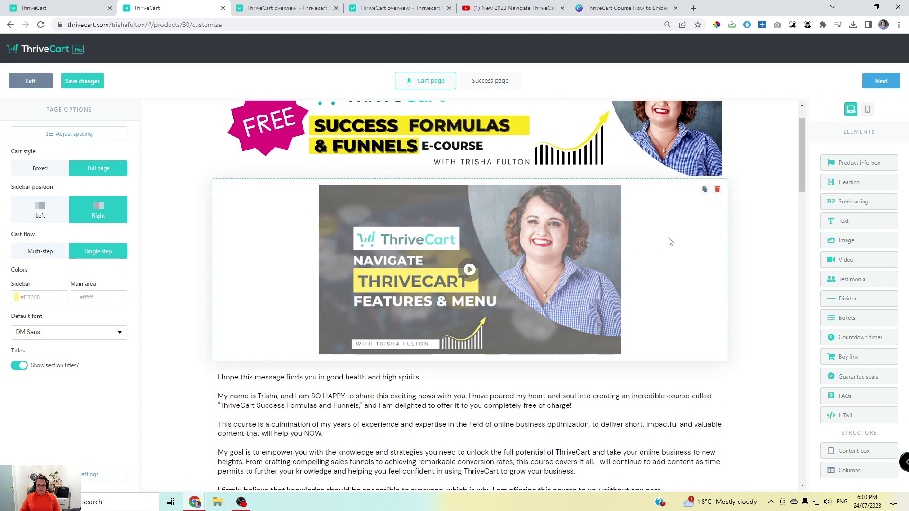
pyautogui.click(719, 206)
pyautogui.click(717, 191)
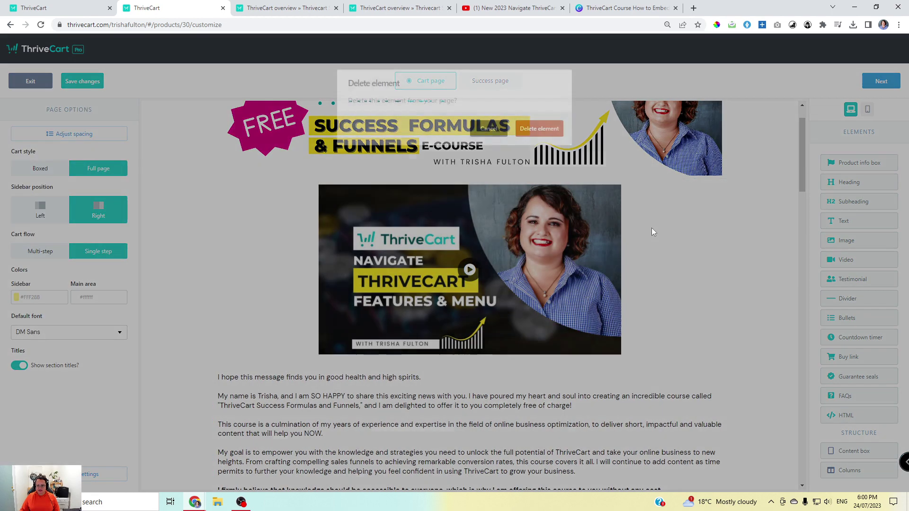
pyautogui.click(536, 128)
# - Replace the course image above the lesson thumbnails with an empty video block
pyautogui.scroll(-15, 554, 119)
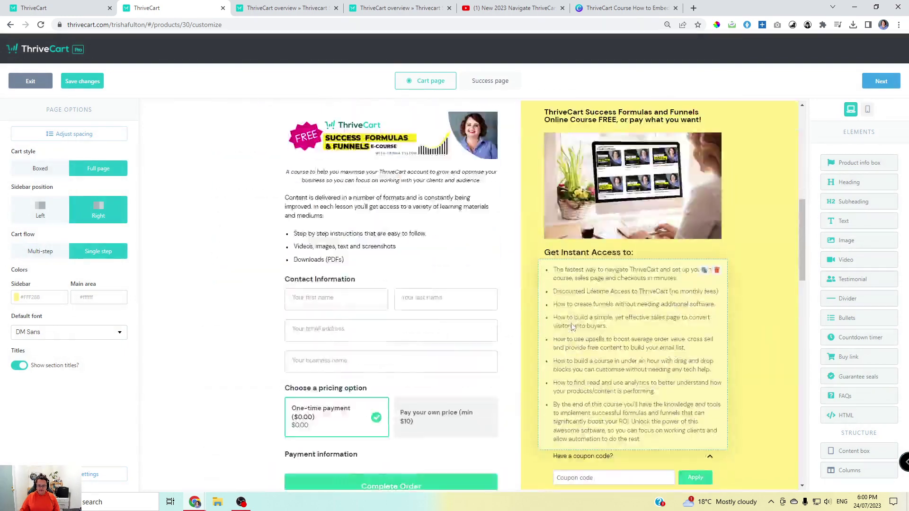
pyautogui.scroll(-10, 572, 328)
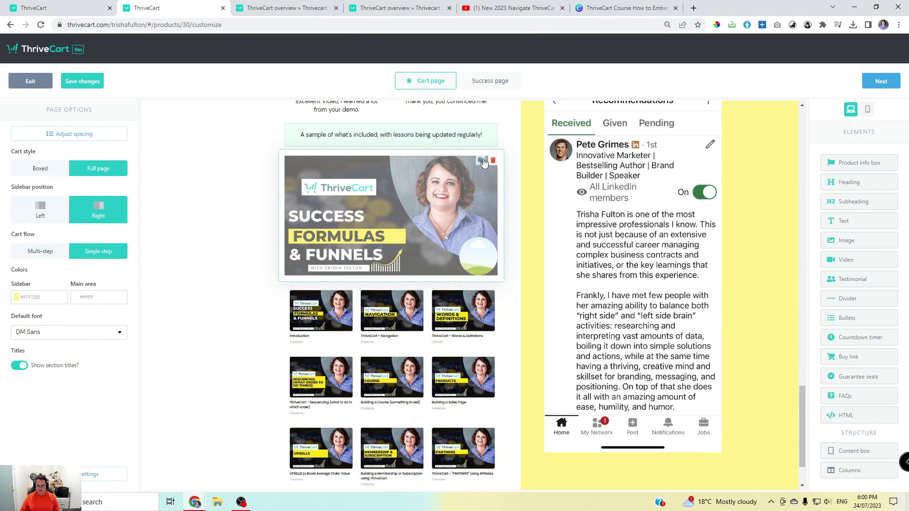
pyautogui.click(492, 161)
pyautogui.click(538, 129)
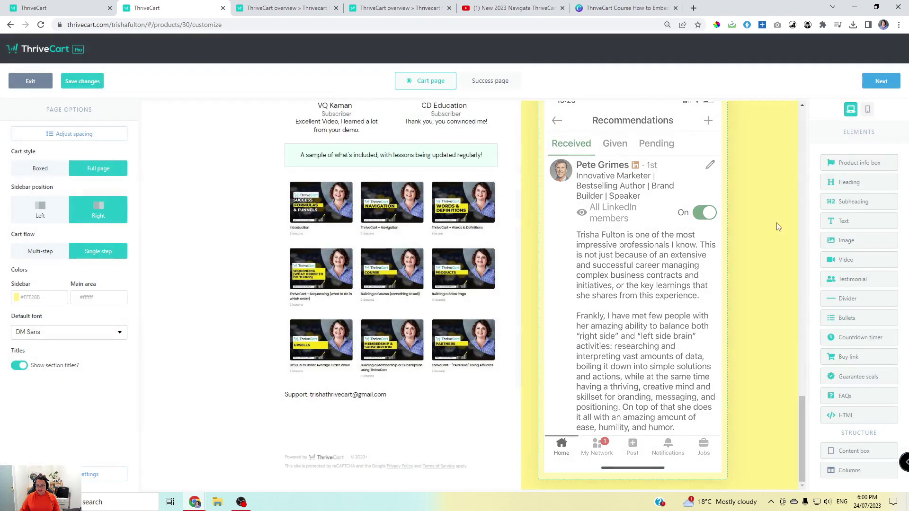
pyautogui.moveTo(847, 260); pyautogui.dragTo(402, 201)
# - Paste the YouTube embed code into the new video block above the thumbnails
pyautogui.rightClick(58, 297)
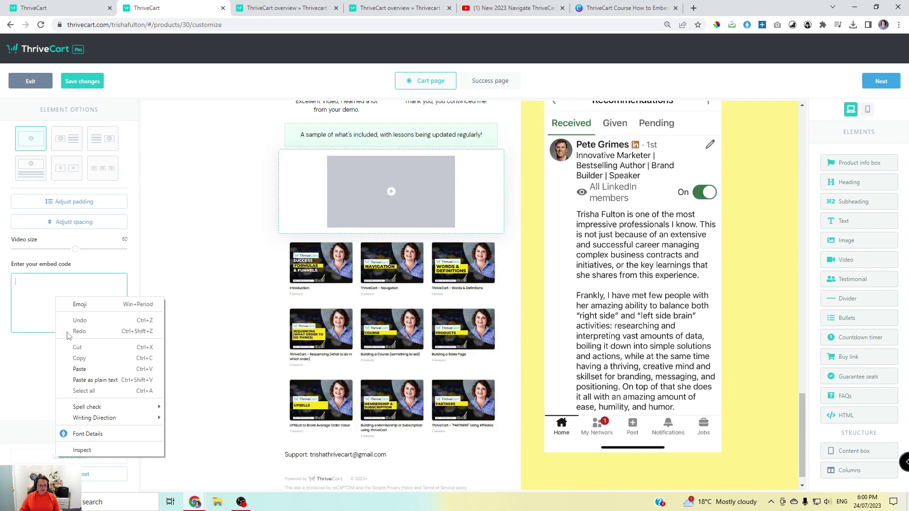
pyautogui.click(72, 369)
pyautogui.click(116, 354)
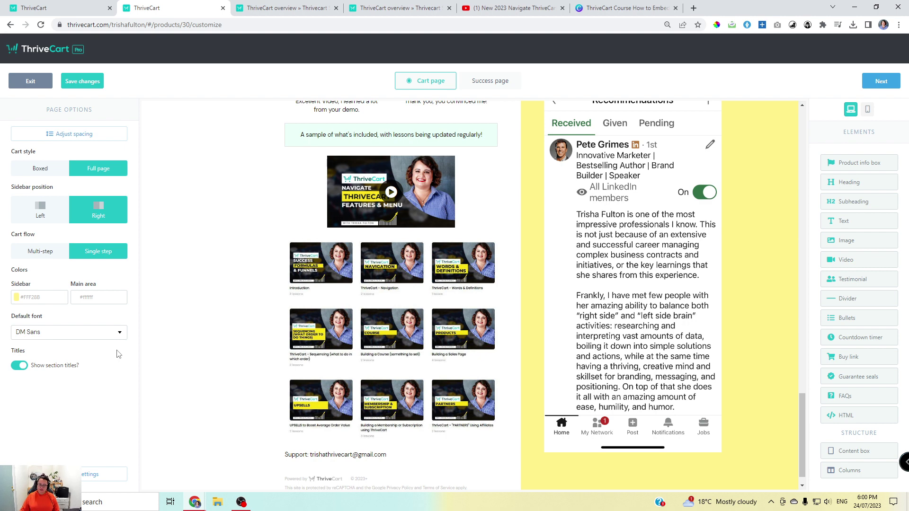
pyautogui.scroll(4, 363, 388)
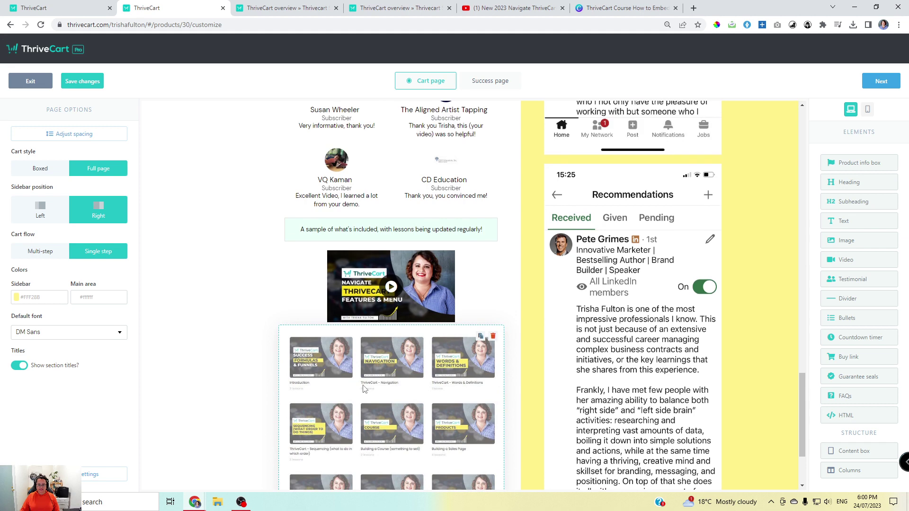
pyautogui.scroll(-3, 363, 388)
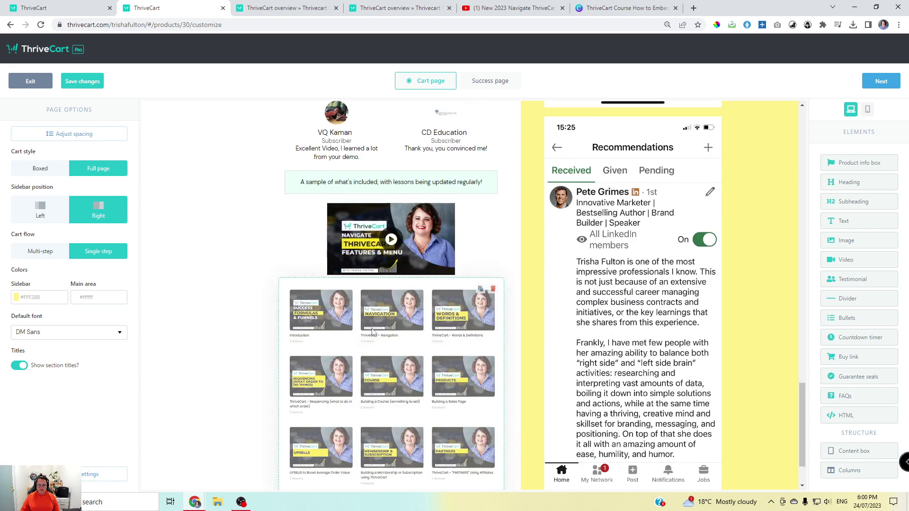
# - Widen the embedded player to 700 and set the video size slider to 100
pyautogui.click(467, 235)
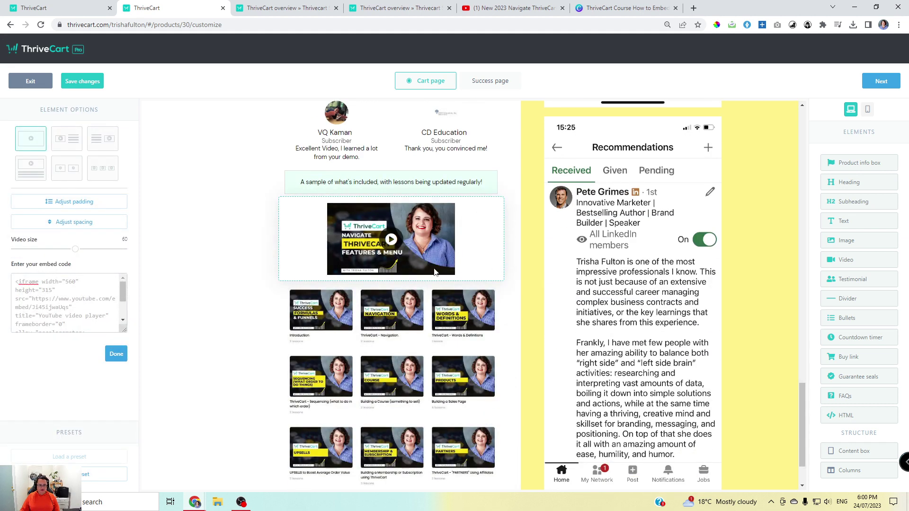
pyautogui.click(112, 330)
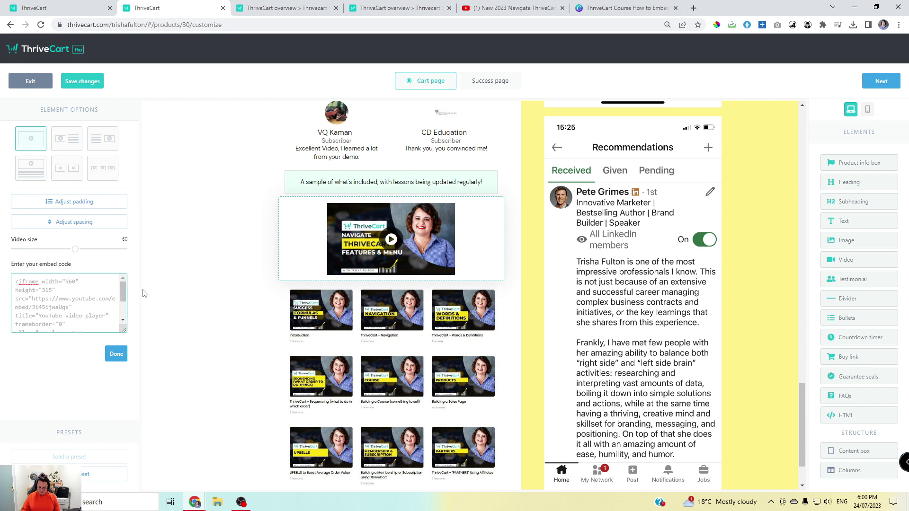
pyautogui.click(116, 356)
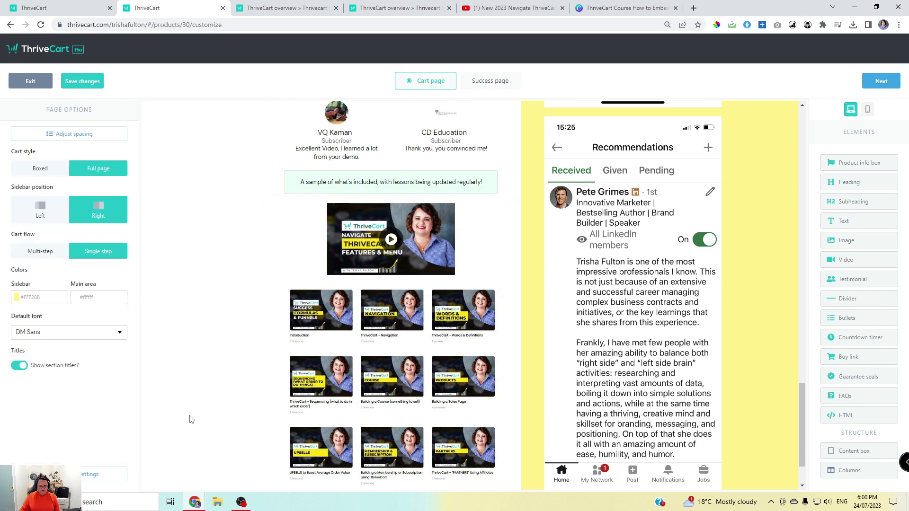
pyautogui.click(340, 253)
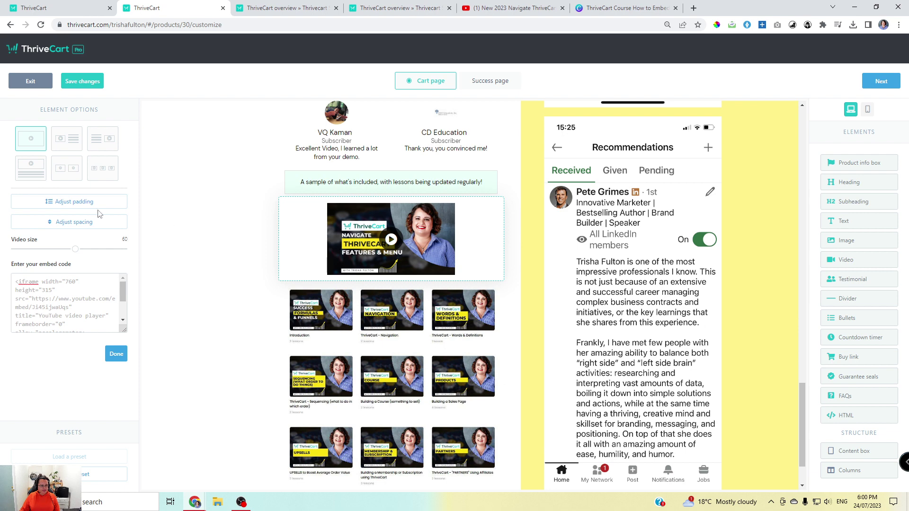
pyautogui.click(75, 202)
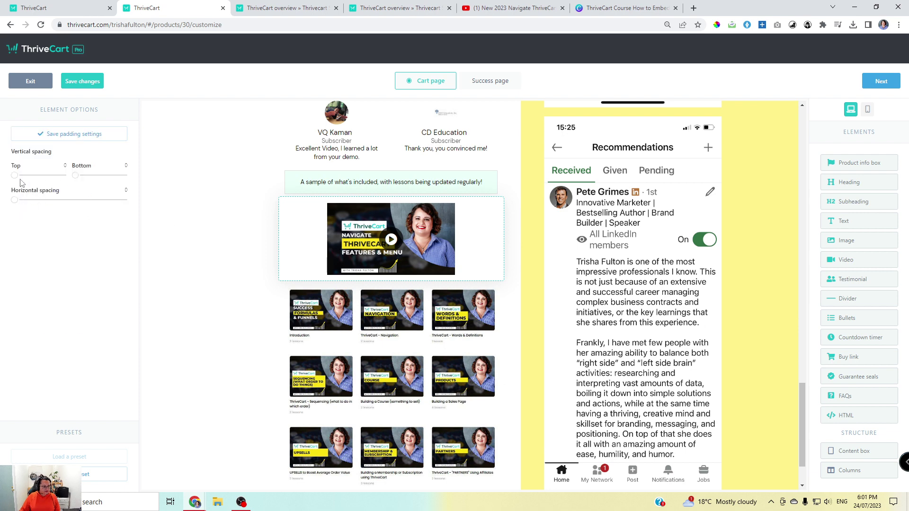
pyautogui.click(51, 137)
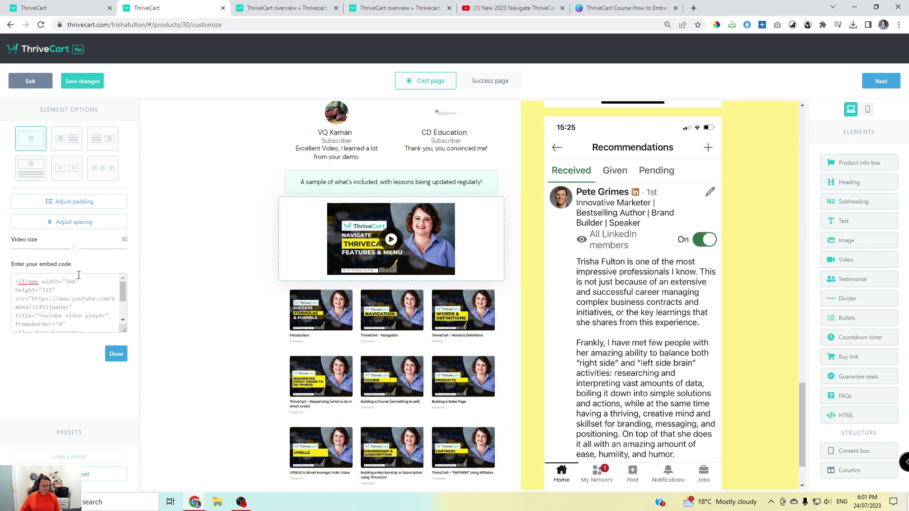
pyautogui.moveTo(75, 249); pyautogui.dragTo(142, 257)
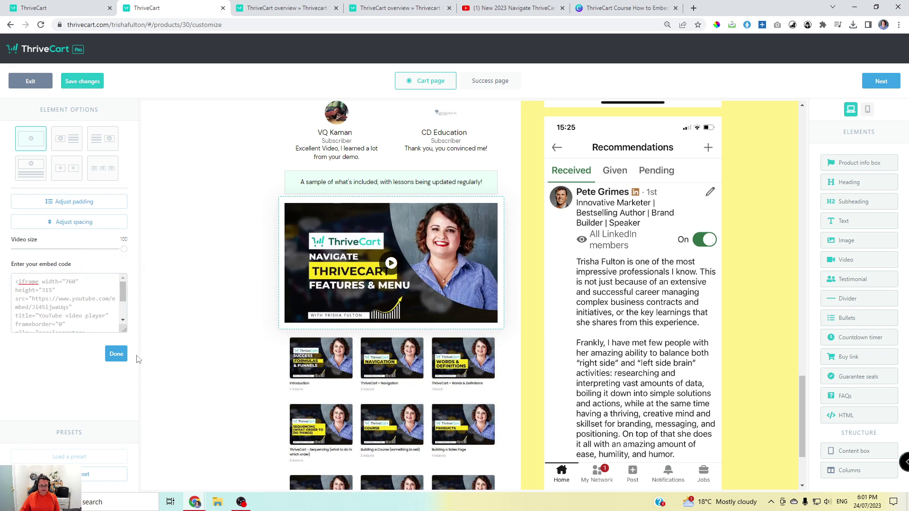
pyautogui.click(116, 354)
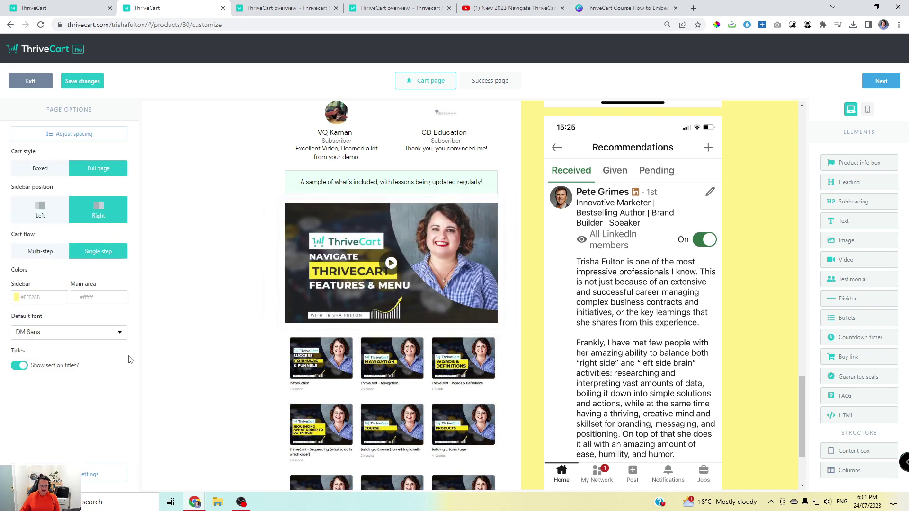
# - Complete the checkout design, save the product and copy its checkout URL
pyautogui.click(885, 86)
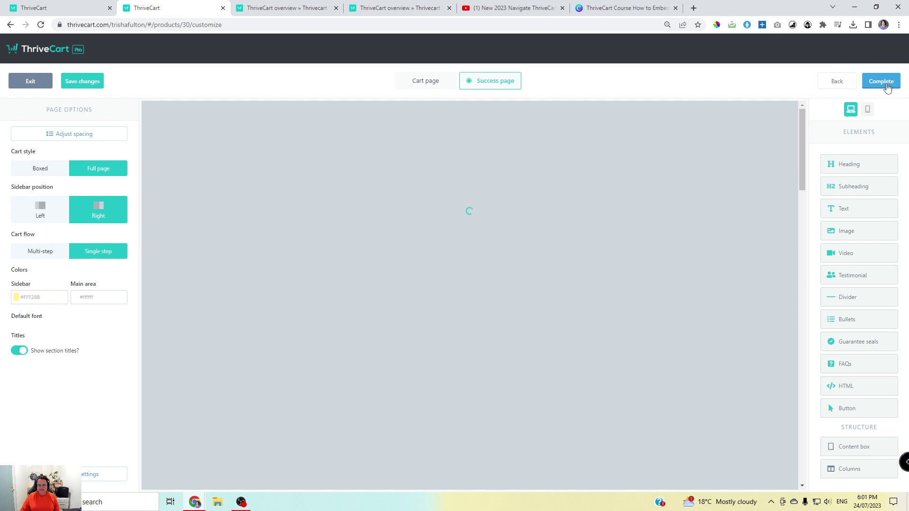
pyautogui.click(883, 82)
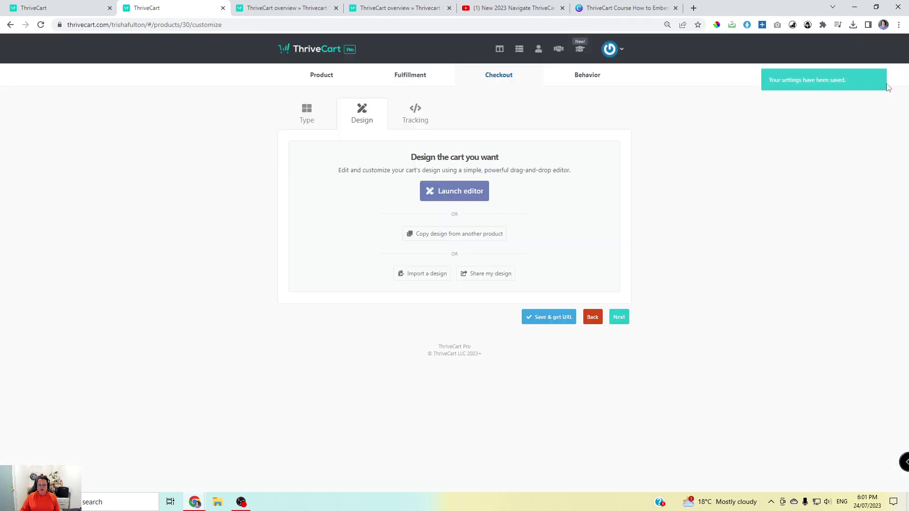
pyautogui.click(550, 317)
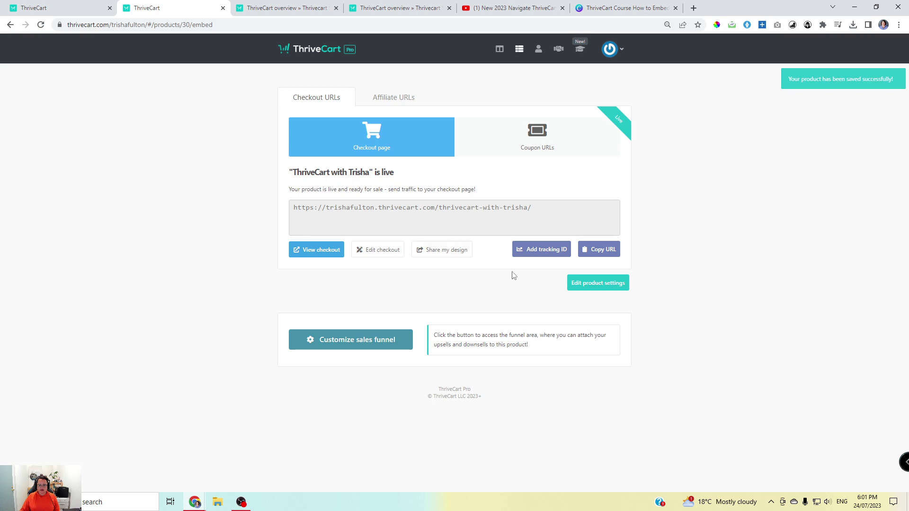
pyautogui.click(598, 249)
# - Open the copied checkout URL in the overview tab and scroll down to the embedded video
pyautogui.click(255, 8)
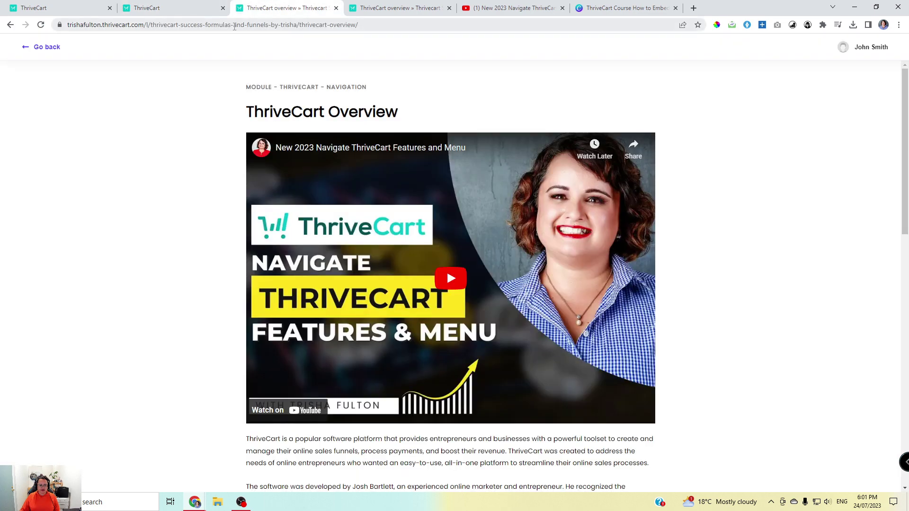
pyautogui.rightClick(234, 26)
pyautogui.click(269, 99)
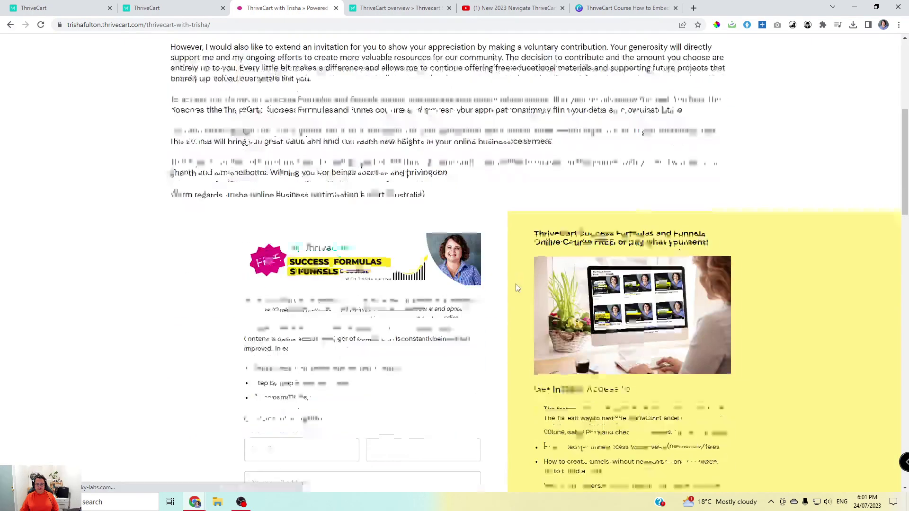
pyautogui.scroll(-15, 518, 287)
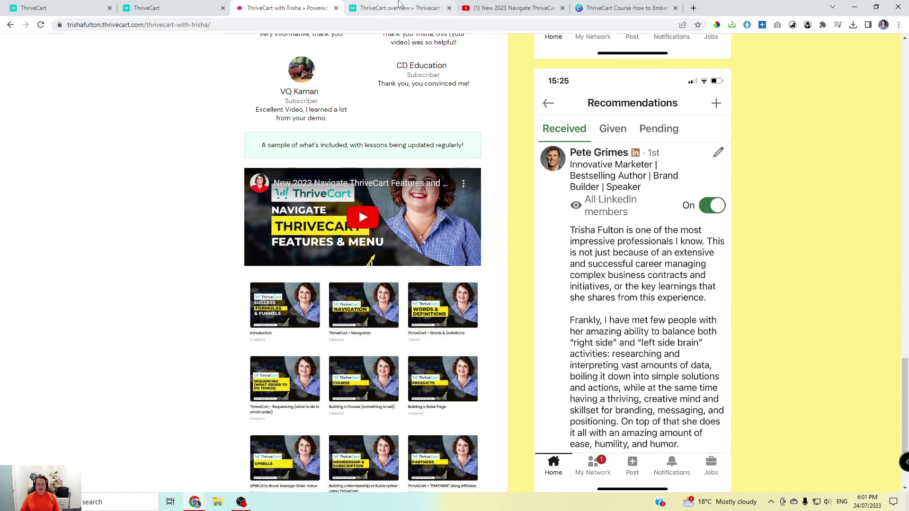
# - Return to the Canva tab showing the Today's Agenda slide
pyautogui.click(625, 8)
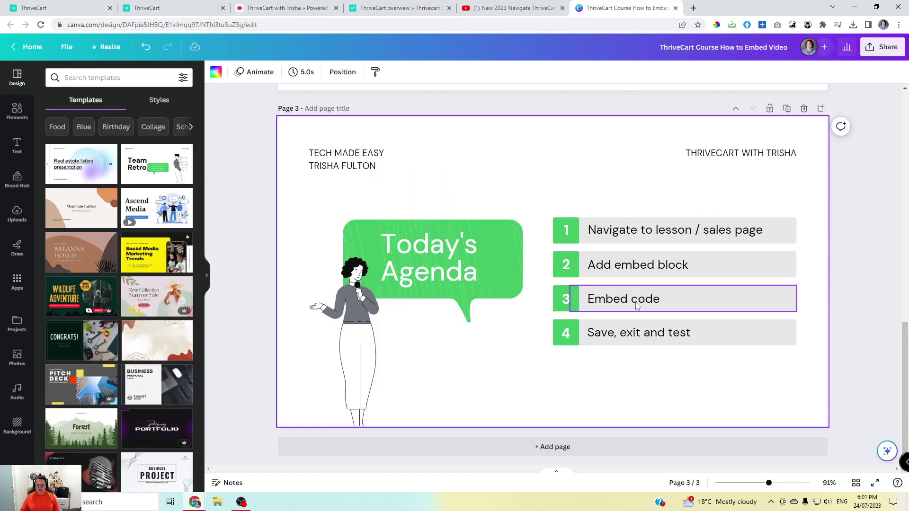